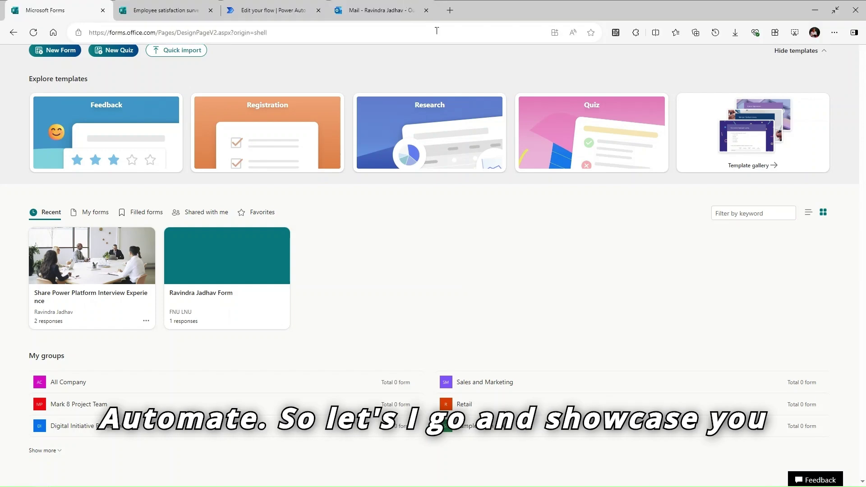
Open the Employee satisfaction survey form from the Forms template gallery
left_click(761, 175)
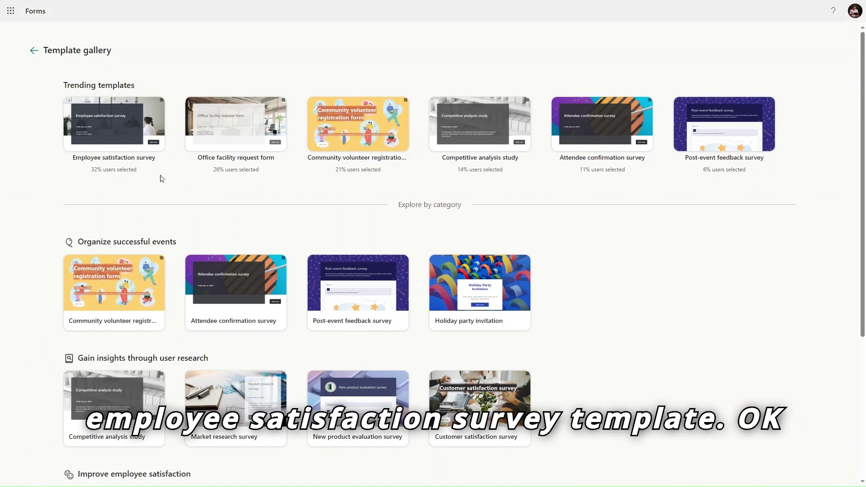
left_click(174, 11)
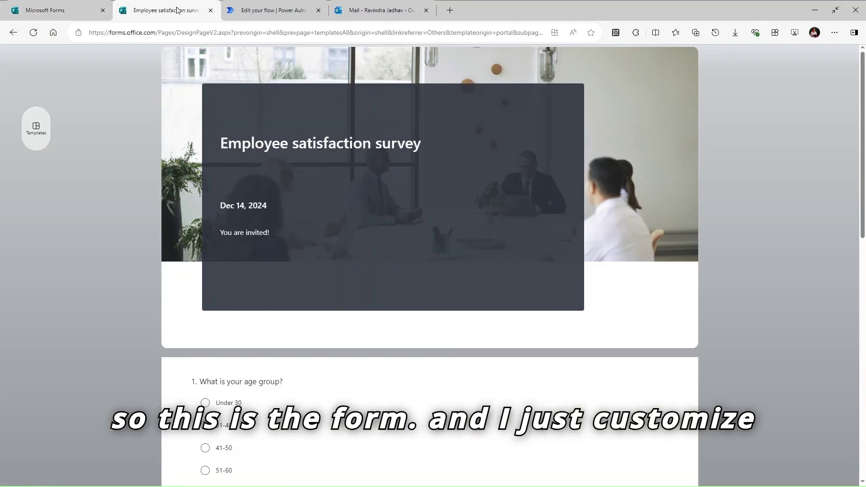
scroll(203, 291, "down", 3)
scroll(203, 290, "down", 4)
scroll(203, 290, "down", 1)
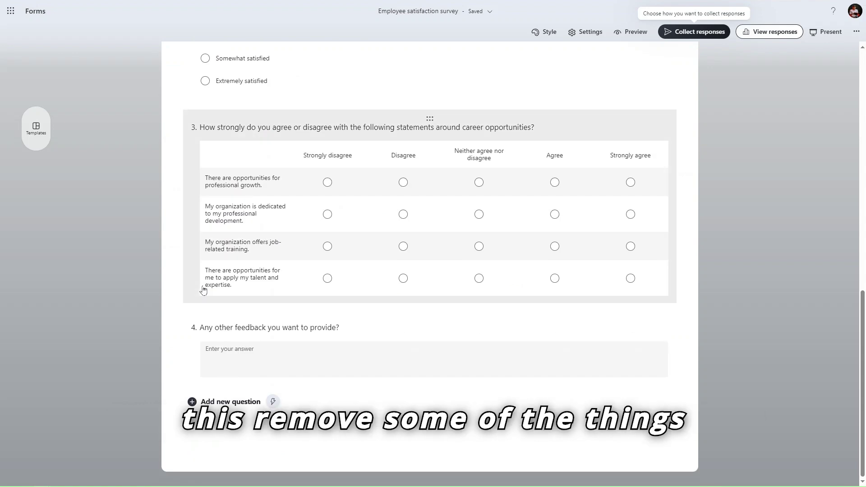
scroll(290, 322, "up", 6)
scroll(188, 220, "up", 2)
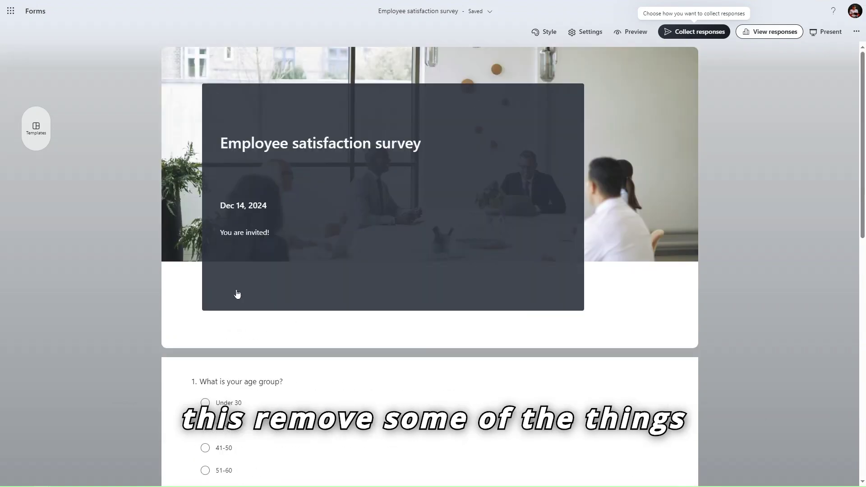
scroll(432, 262, "down", 2)
scroll(388, 354, "down", 8)
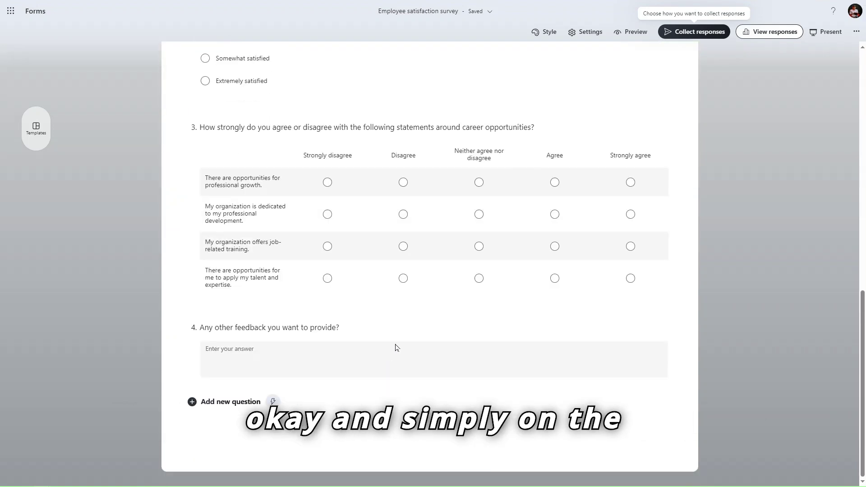
Copy the survey's response link via Collect responses and check it in a private window
left_click(706, 31)
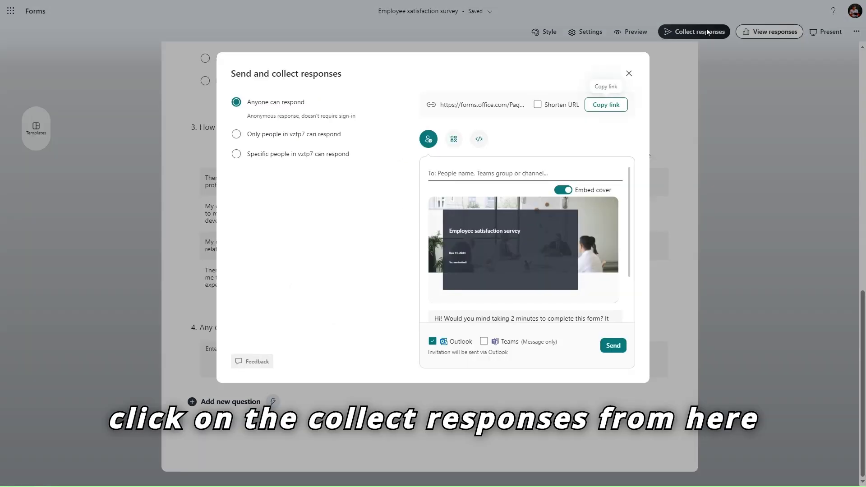
left_click(595, 108)
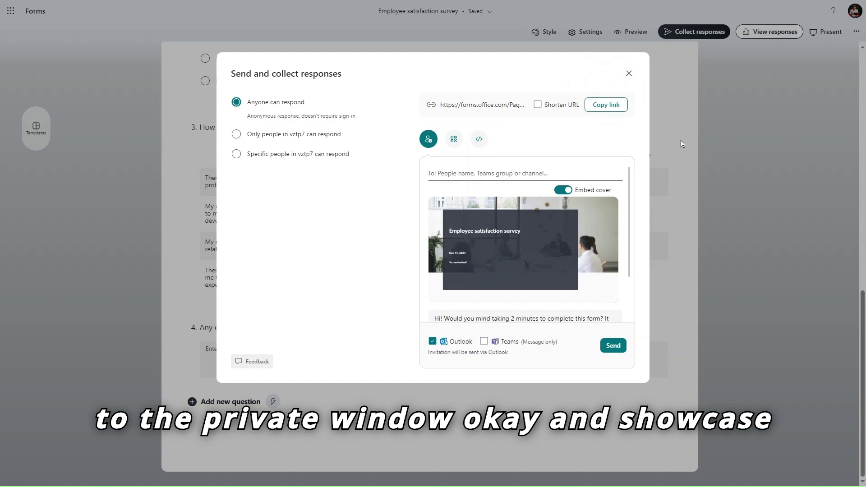
key("alt+Tab")
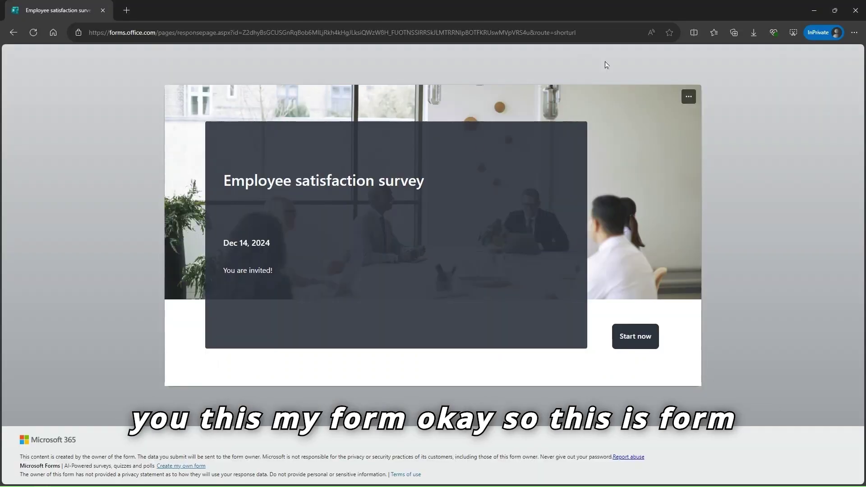
double_click(559, 31)
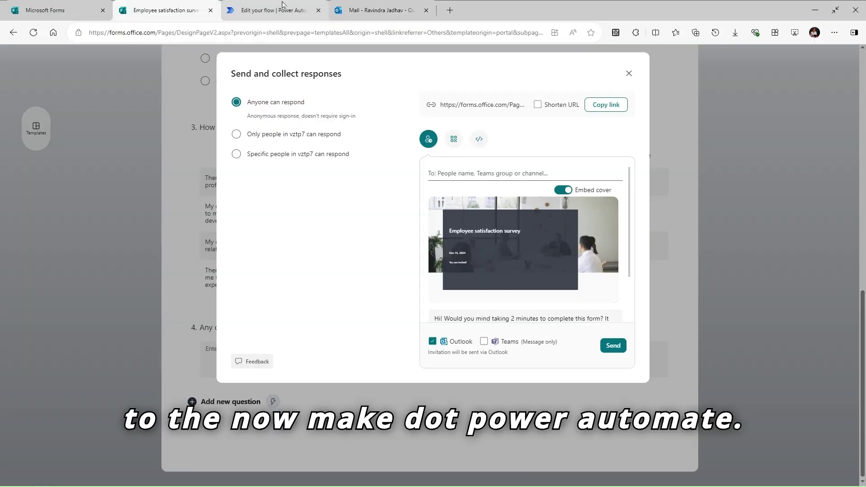
Rename the flow from formrespose to Form Response on outlook
left_click(283, 5)
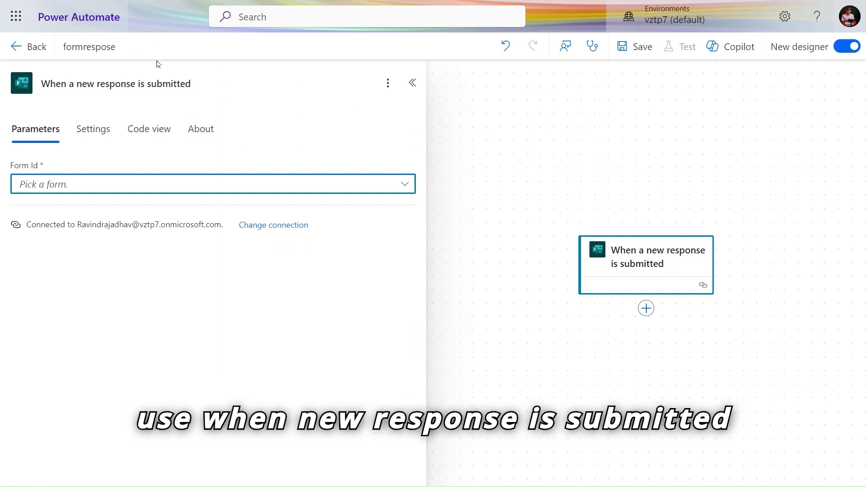
double_click(116, 47)
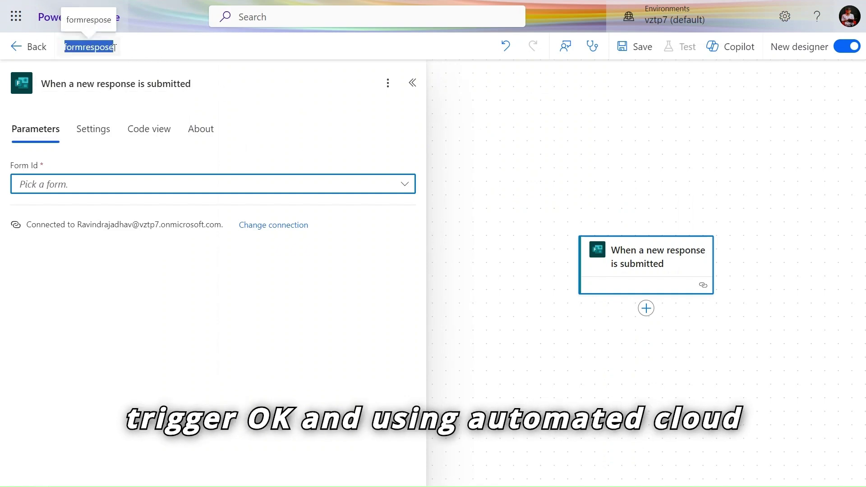
key("BackSpace")
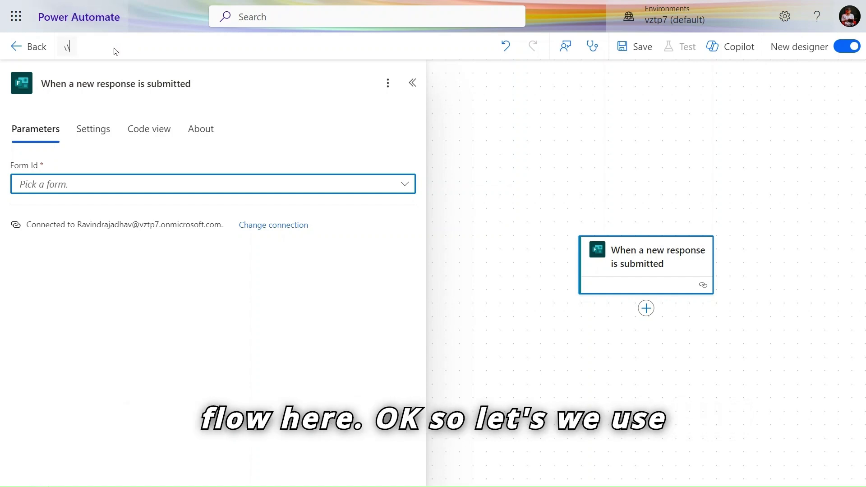
key("BackSpace")
key("BackSpace")
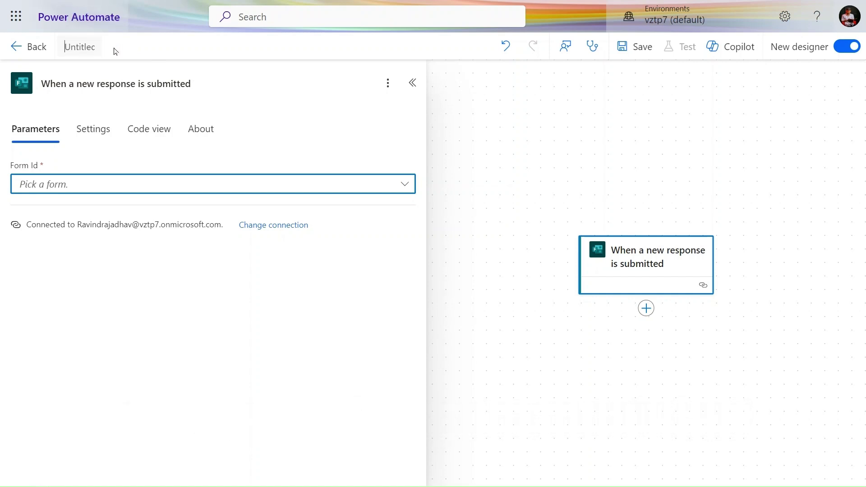
type("Form")
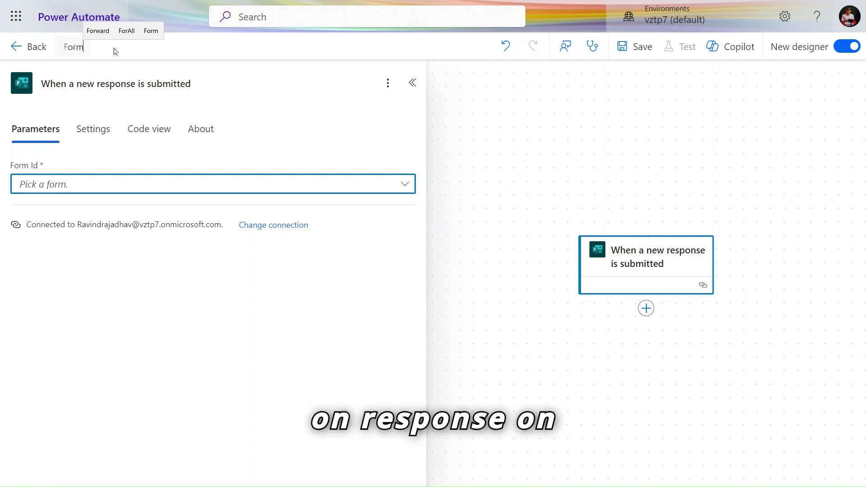
type(" Resp")
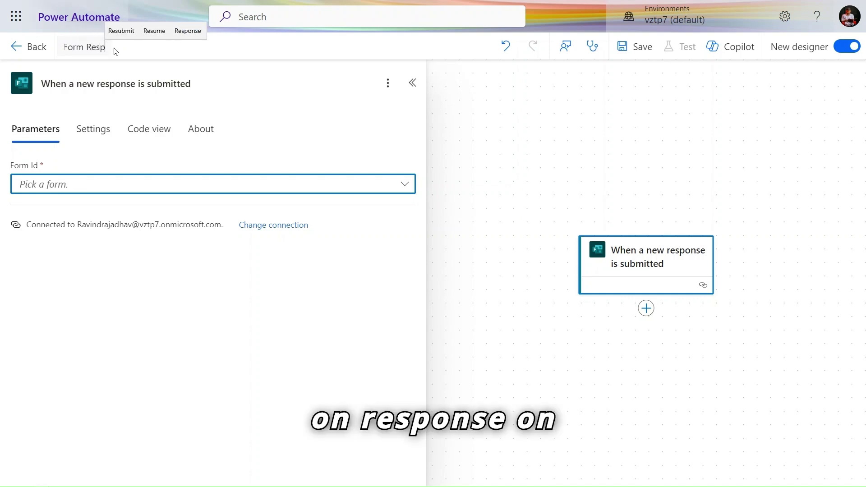
type("onse on outl")
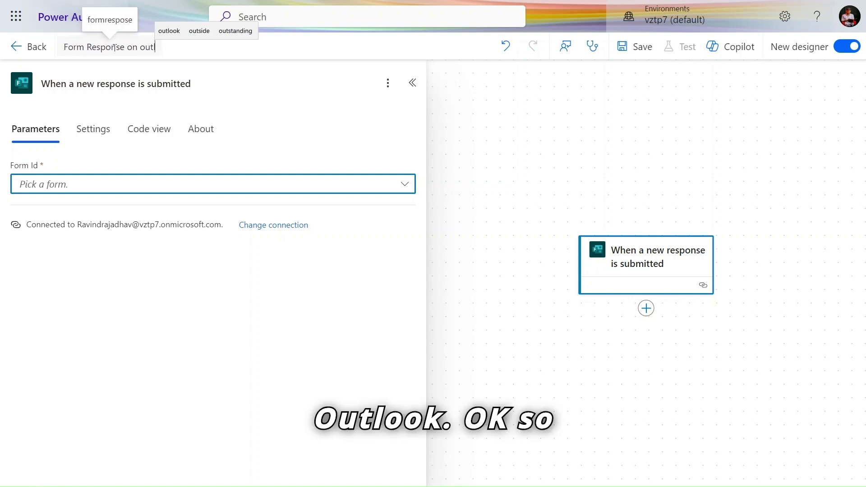
type("ook")
key("Tab")
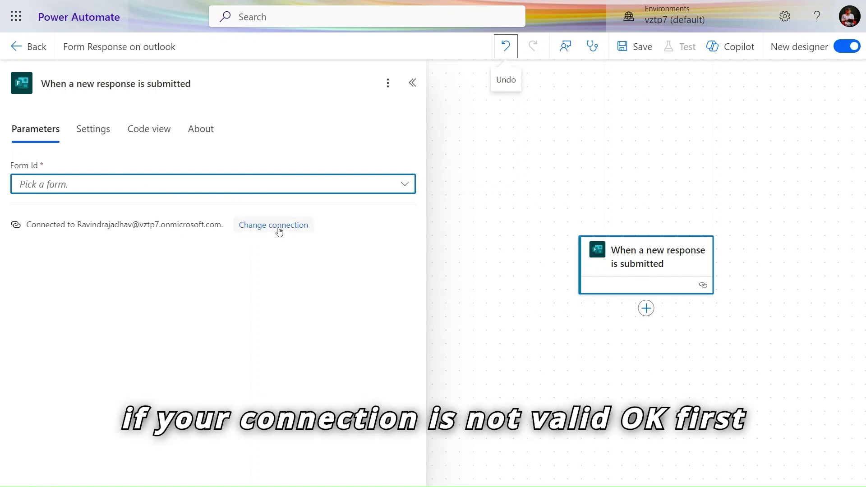
Set the trigger's Form Id to Employee satisfaction survey
left_click(230, 187)
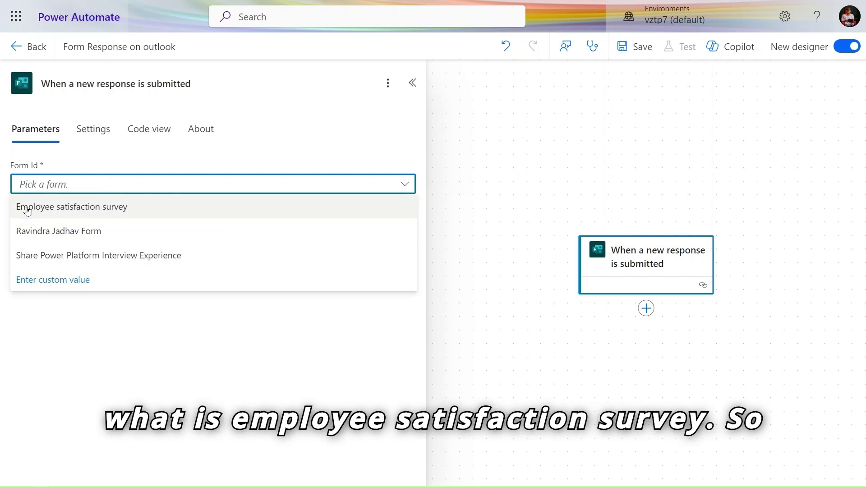
left_click(67, 206)
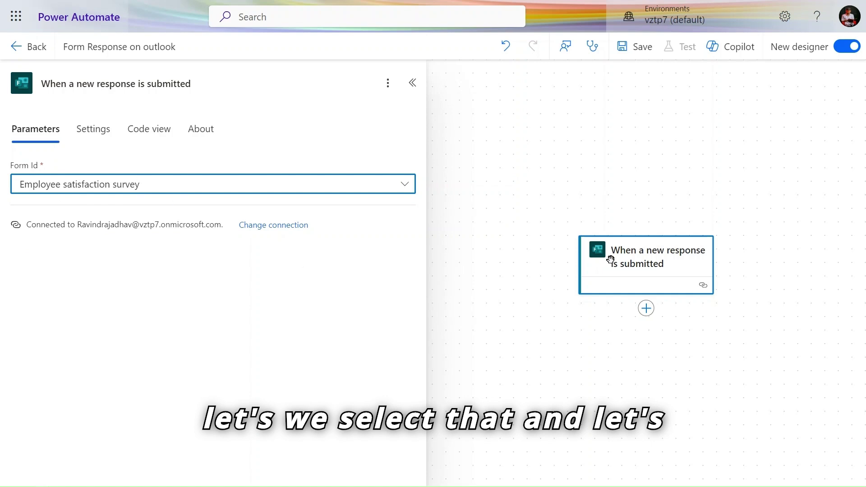
left_click(656, 275)
Add an Office 365 Outlook Send an email (V2) action after the trigger
left_click(646, 309)
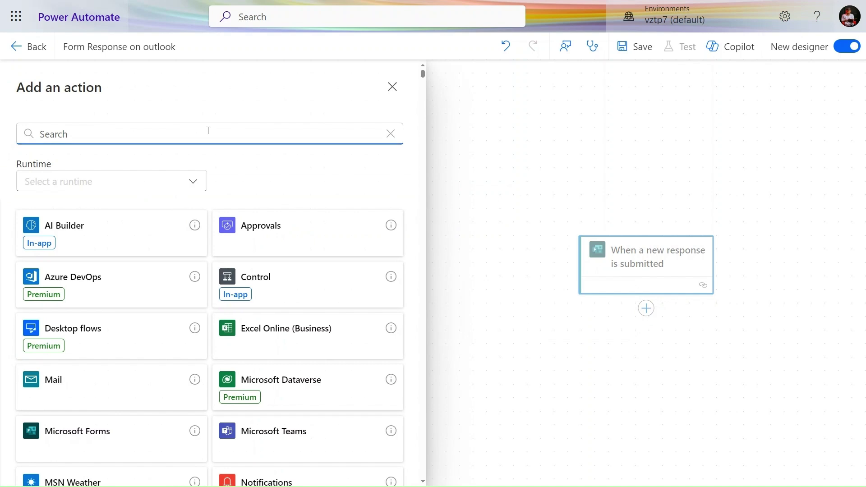
type("outlook")
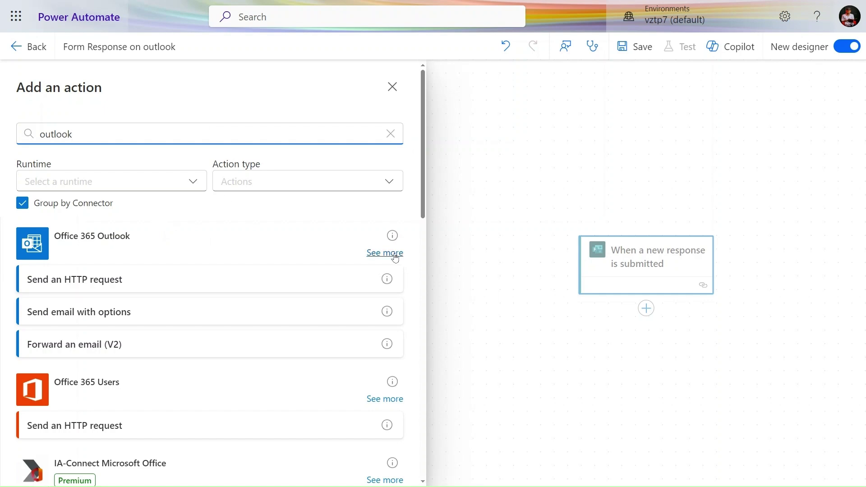
left_click(395, 254)
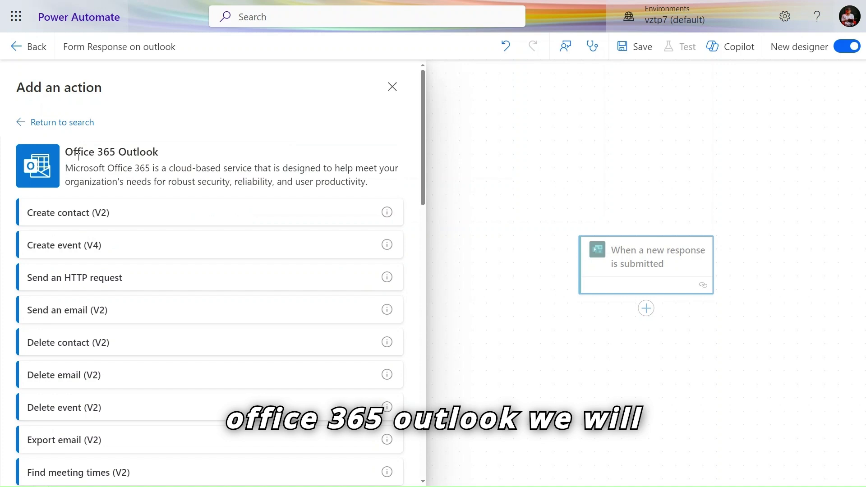
scroll(134, 303, "down", 2)
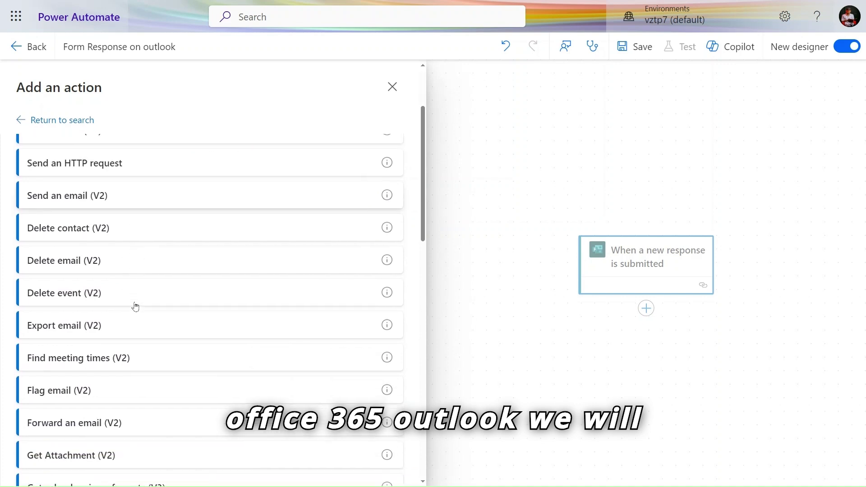
scroll(135, 307, "down", 1)
scroll(135, 306, "down", 1)
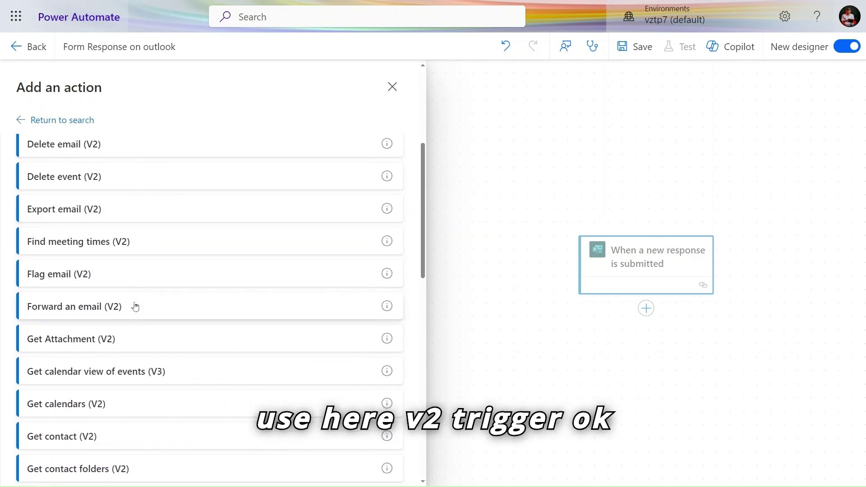
scroll(135, 306, "down", 2)
scroll(135, 307, "down", 2)
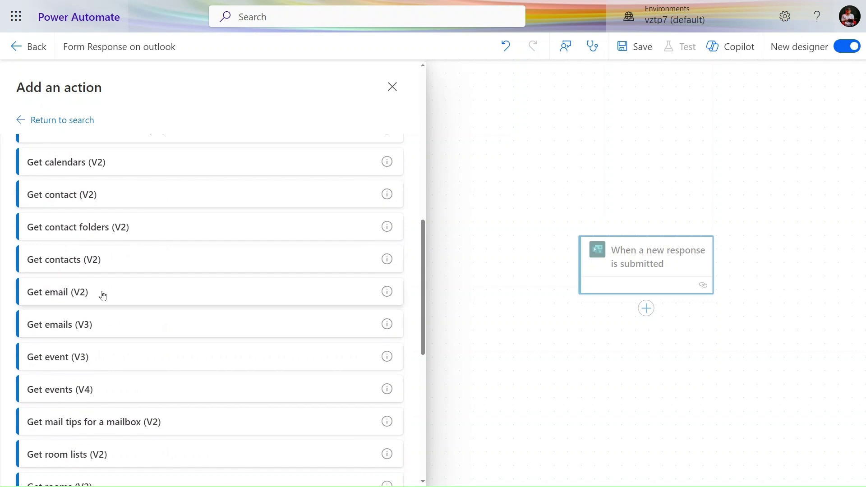
scroll(112, 379, "up", 4)
scroll(110, 366, "up", 3)
scroll(110, 392, "down", 3)
scroll(110, 406, "down", 1)
scroll(110, 405, "up", 4)
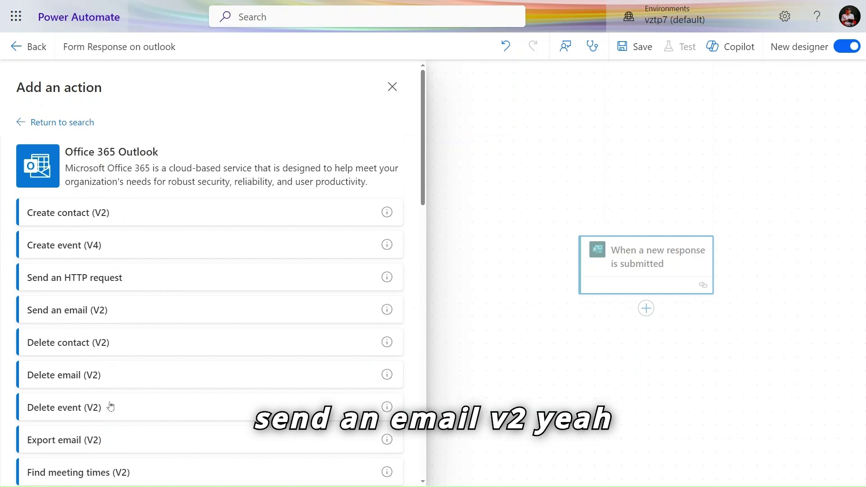
left_click(126, 311)
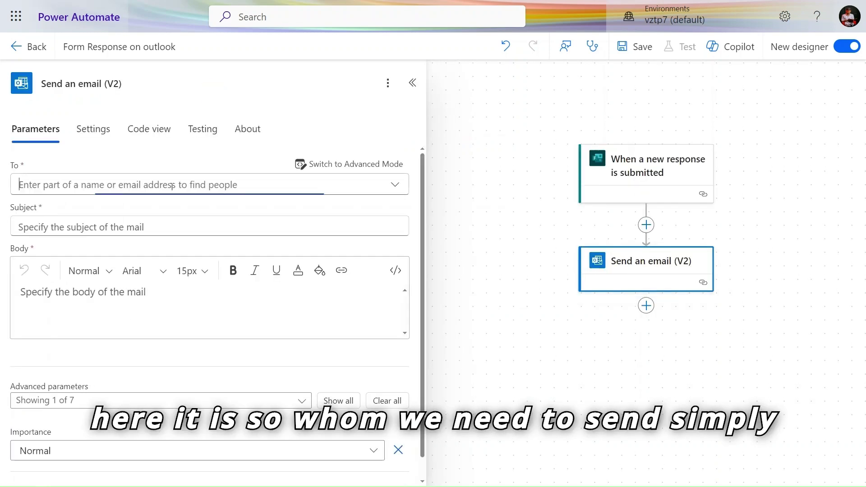
Switch the email To field to Advanced Mode so it accepts dynamic values
left_click(338, 166)
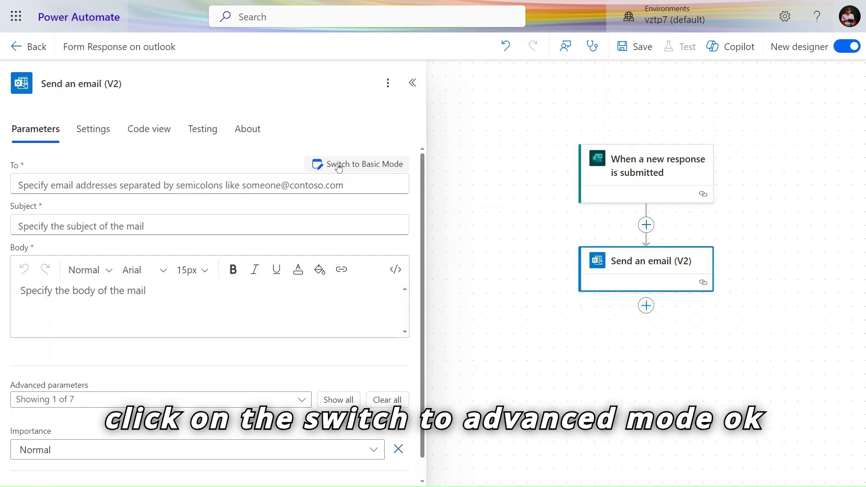
left_click(267, 177)
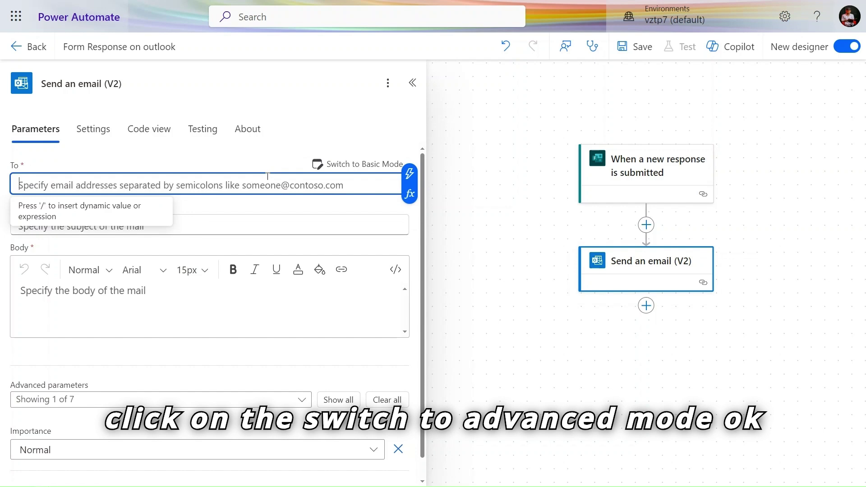
left_click(408, 174)
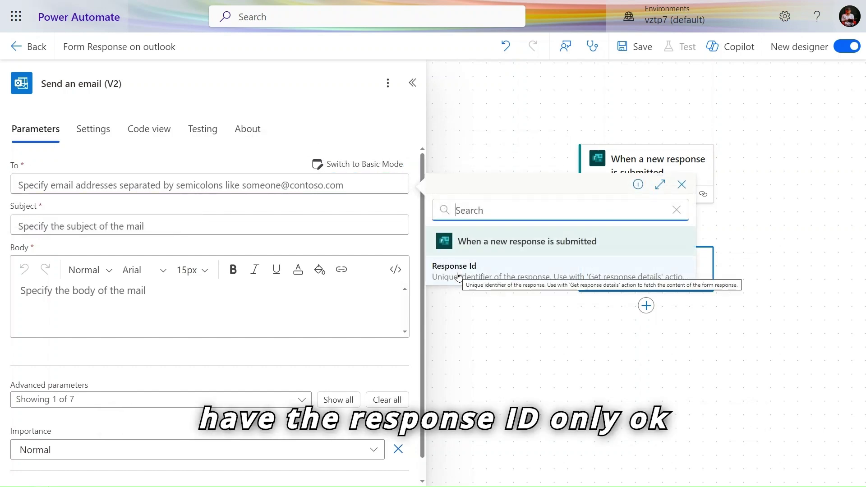
left_click(313, 214)
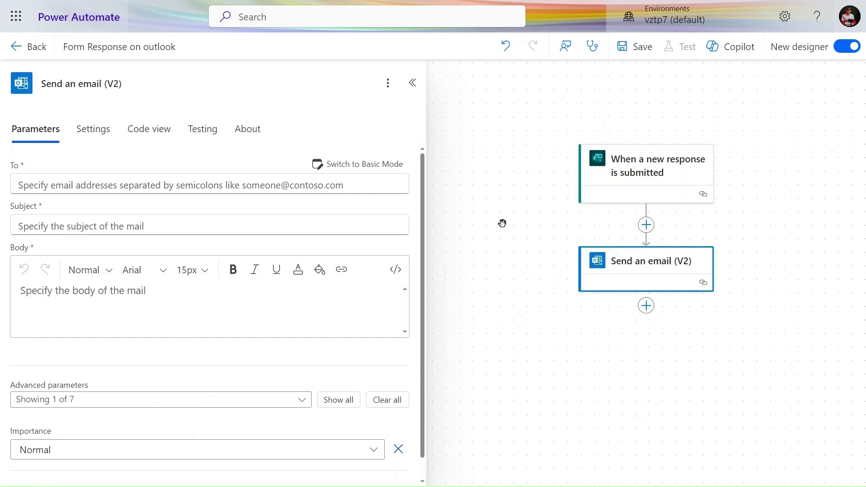
Insert a Microsoft Forms Get response details step between the trigger and the email
left_click(646, 225)
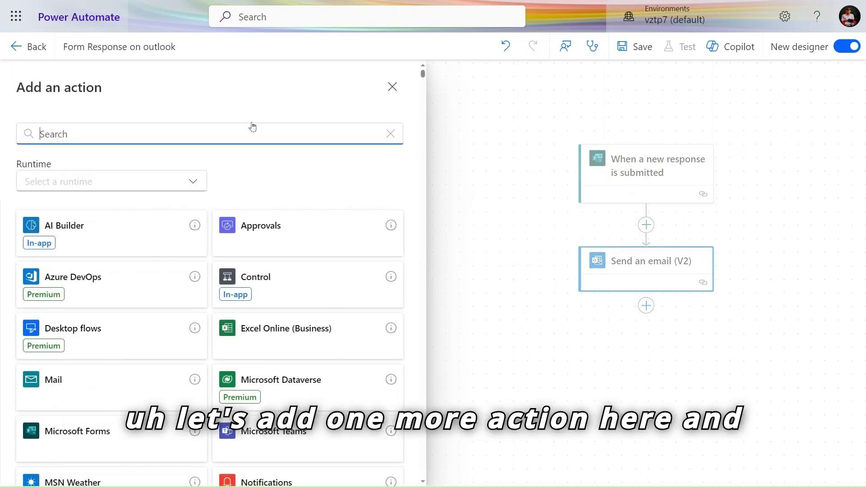
type("f")
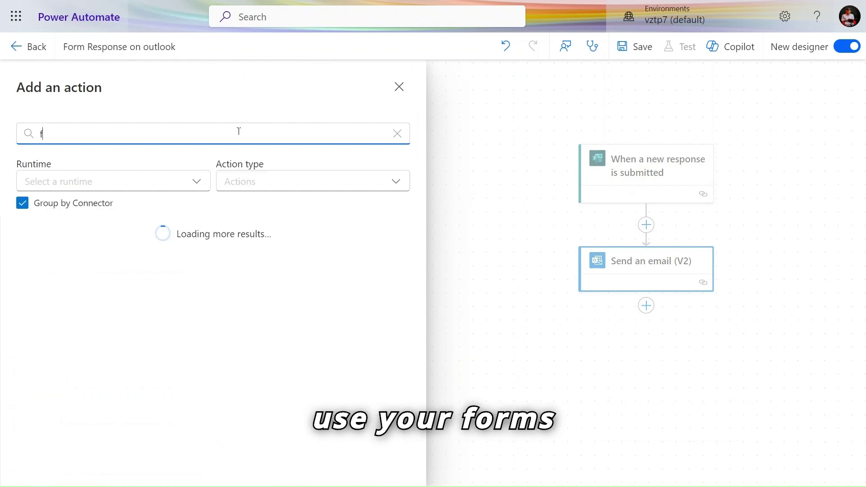
type("orms")
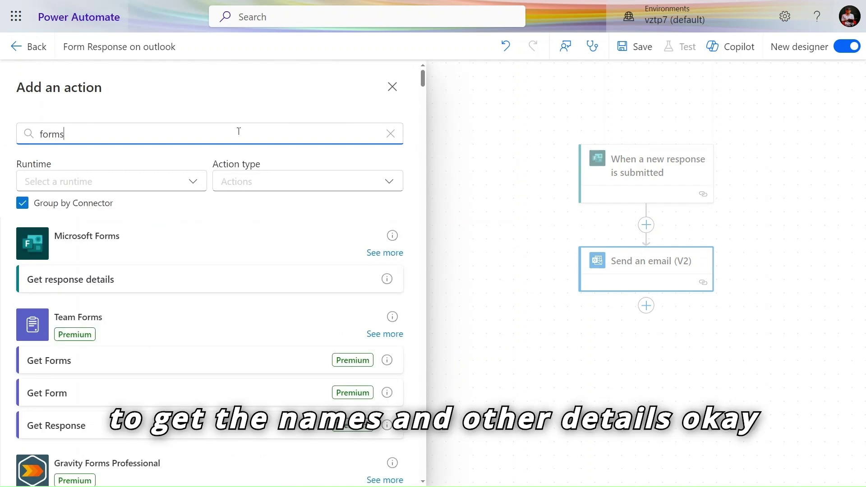
left_click(383, 253)
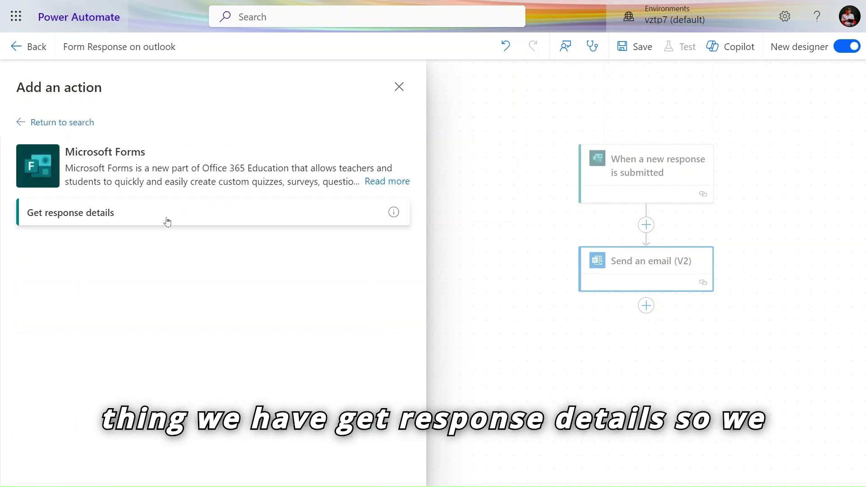
left_click(93, 215)
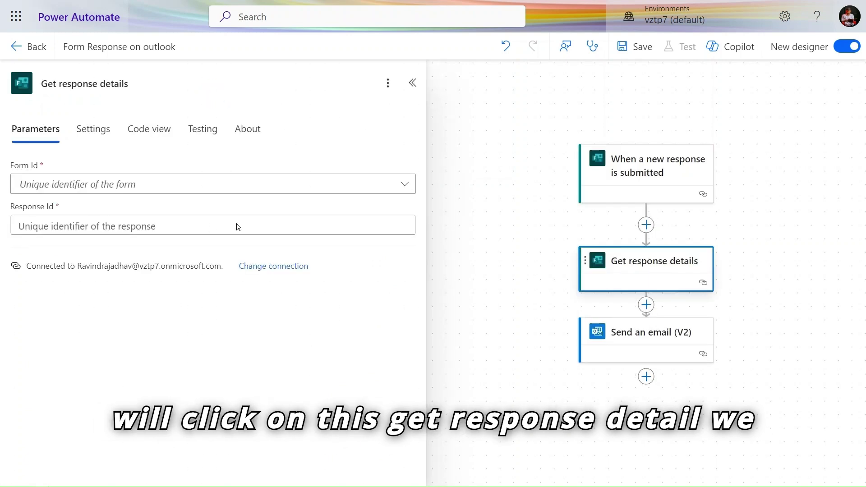
Point Get response details at Employee satisfaction survey with the trigger's Response Id
left_click(241, 188)
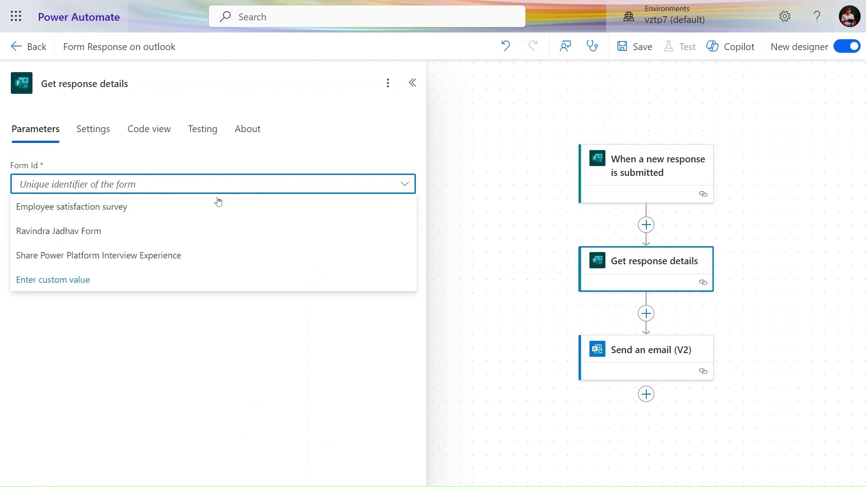
left_click(184, 207)
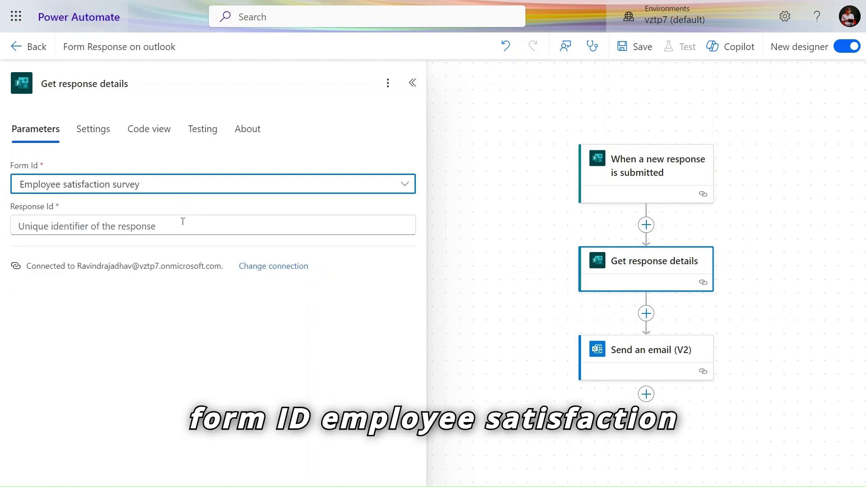
left_click(204, 229)
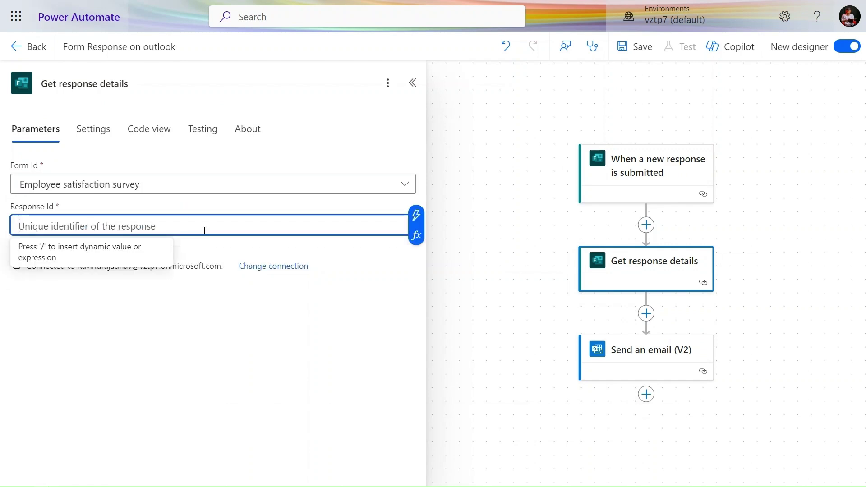
left_click(417, 216)
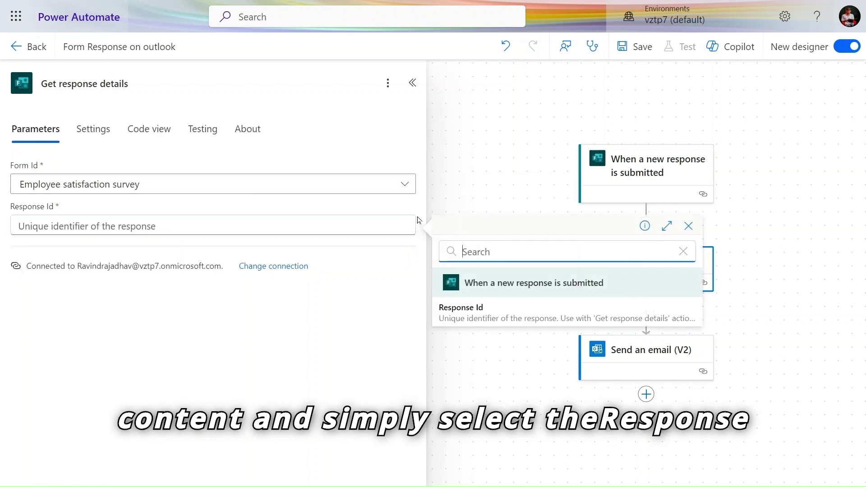
left_click(452, 310)
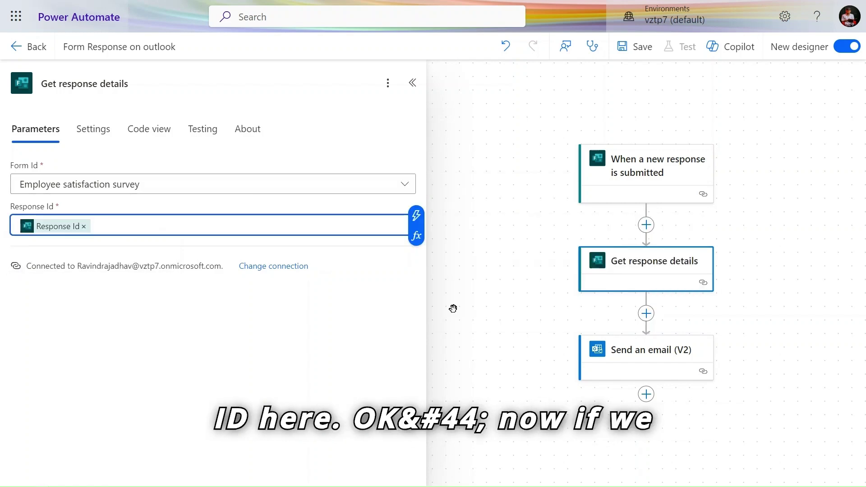
left_click(614, 365)
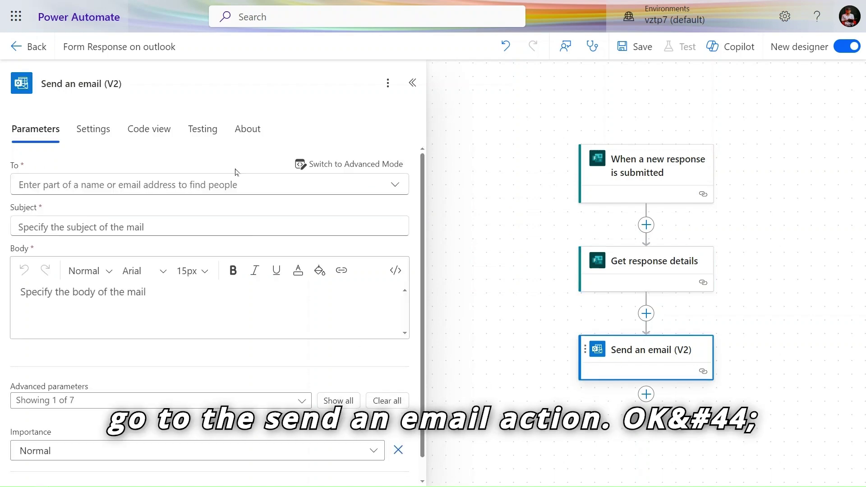
Set the email recipient to the Responders' Email dynamic value
left_click(214, 184)
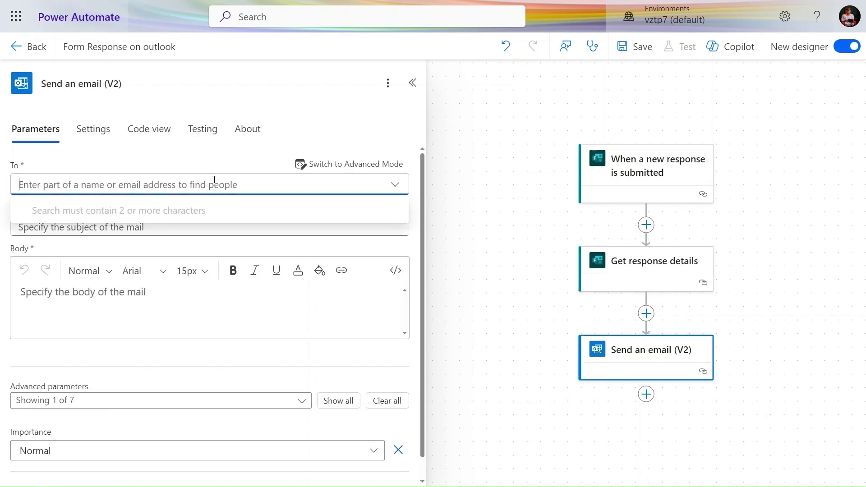
left_click(351, 164)
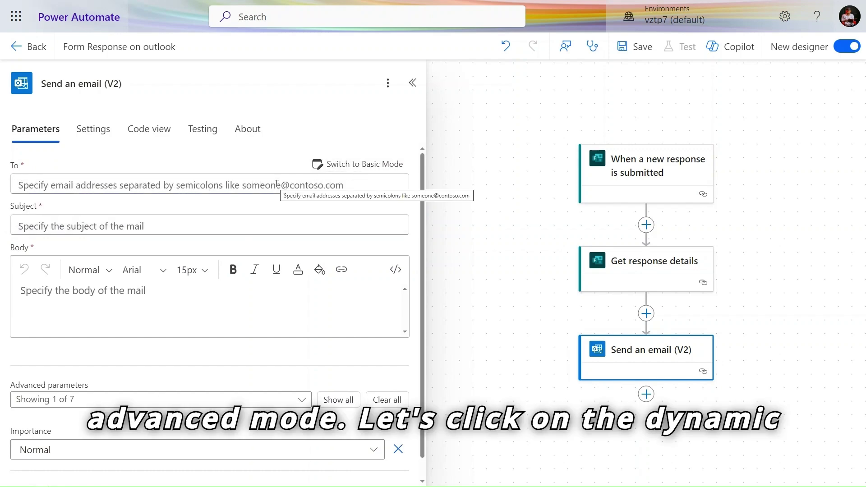
left_click(291, 186)
left_click(409, 174)
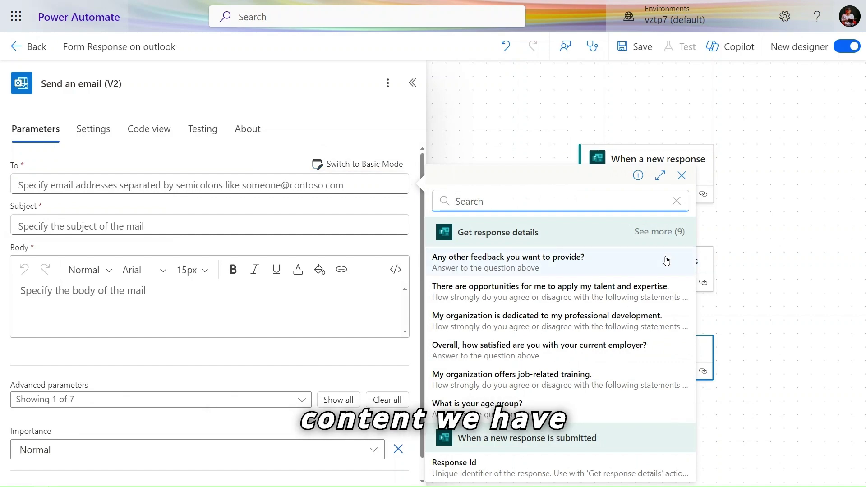
left_click(673, 232)
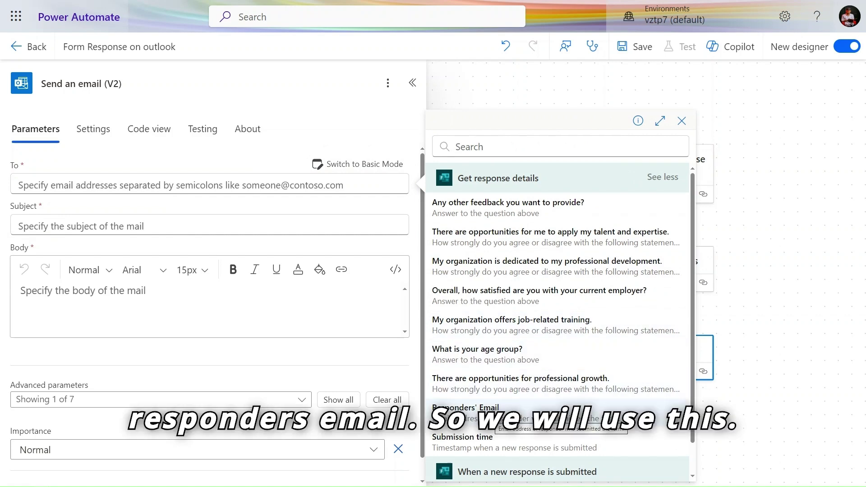
left_click(467, 408)
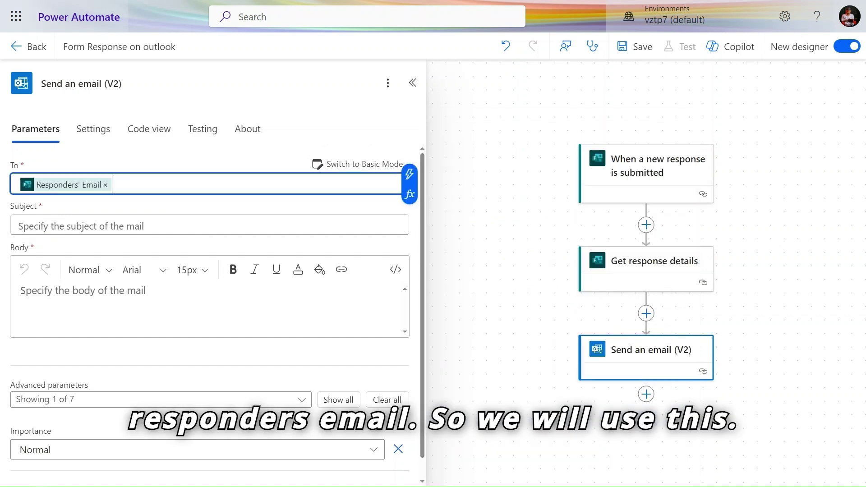
Enter the subject 'Your Survey of Employee Satisfaction' and move to the body
left_click(259, 224)
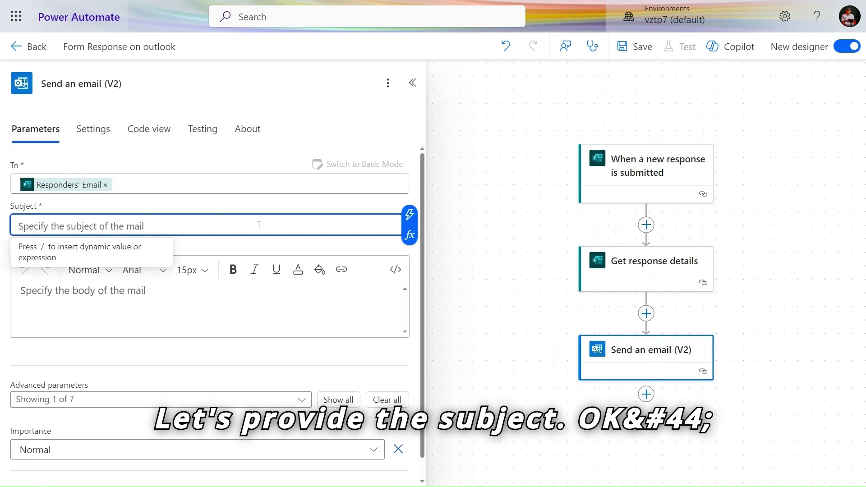
type("Your ")
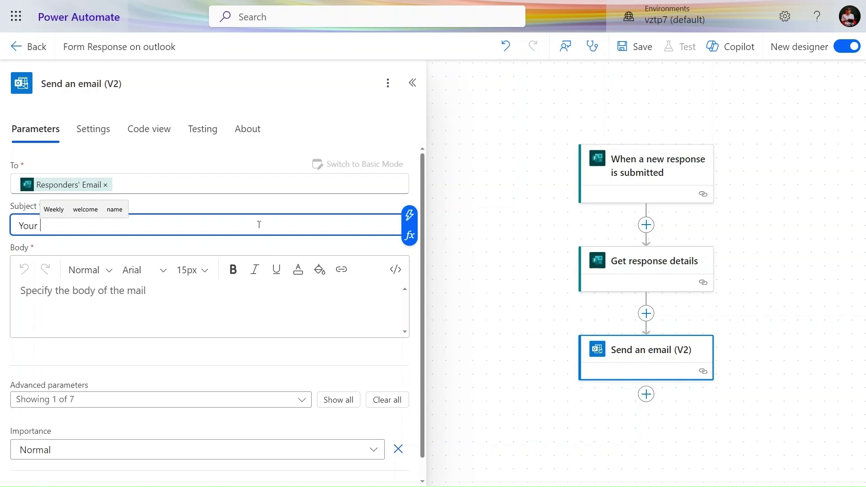
type("Su")
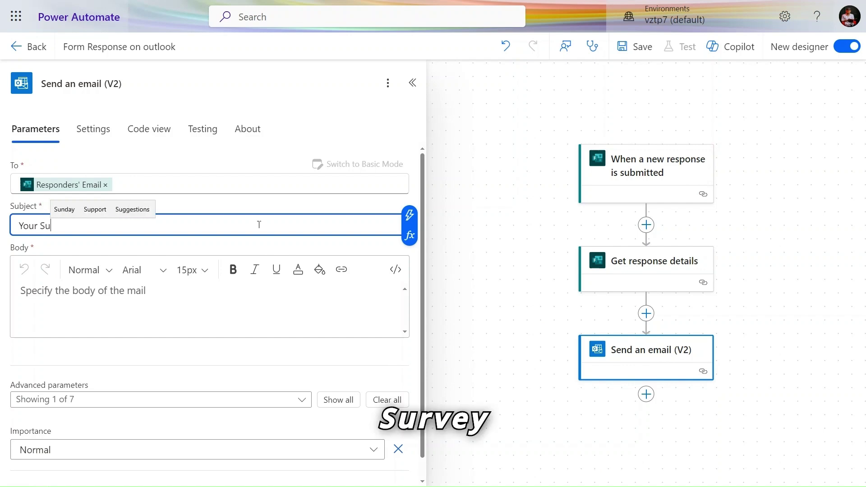
type("rve")
left_click(98, 209)
type("of Emp")
left_click(116, 208)
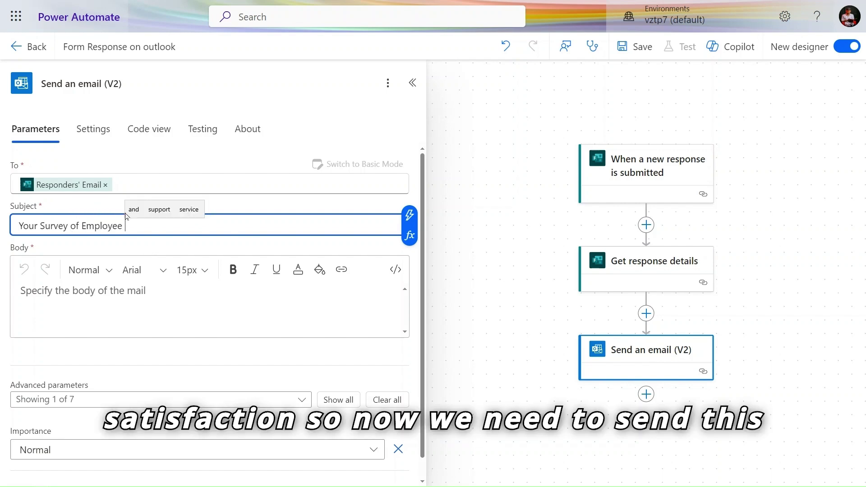
type("Satisfaction")
left_click(262, 288)
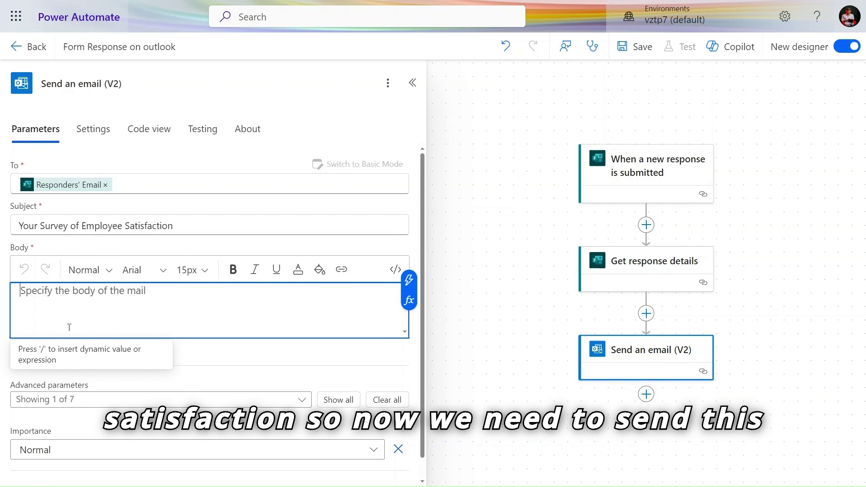
Insert the other feedback, overall satisfaction, job-related training and age group answers into the email body
left_click(408, 280)
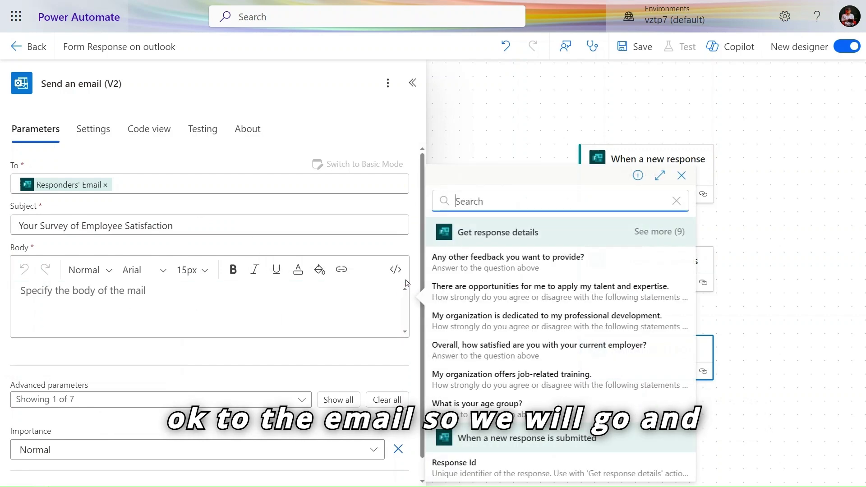
left_click(647, 233)
scroll(549, 204, "down", 1)
scroll(548, 196, "up", 1)
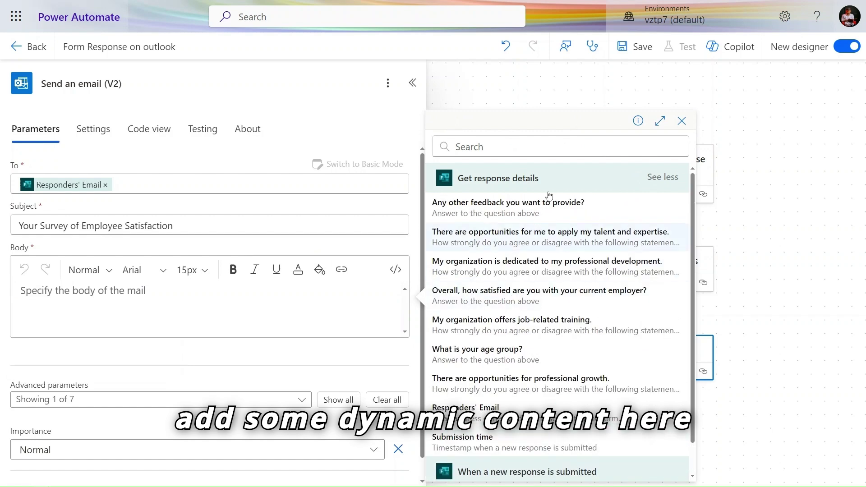
left_click(542, 221)
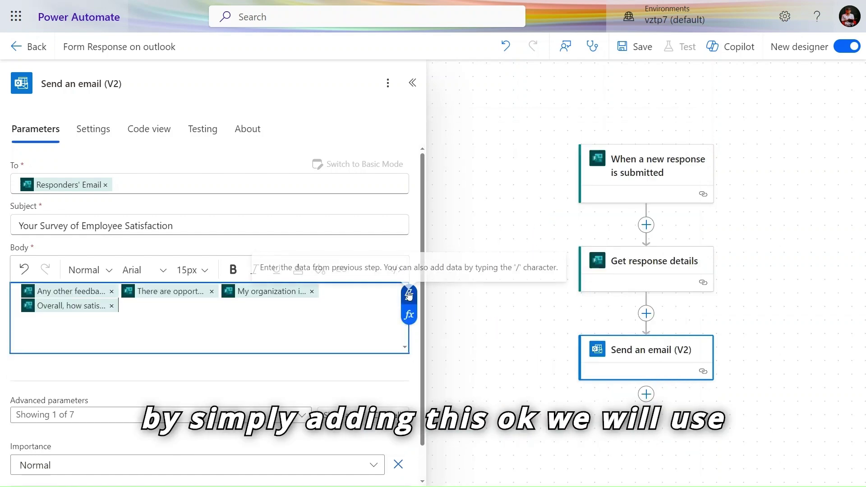
left_click(408, 280)
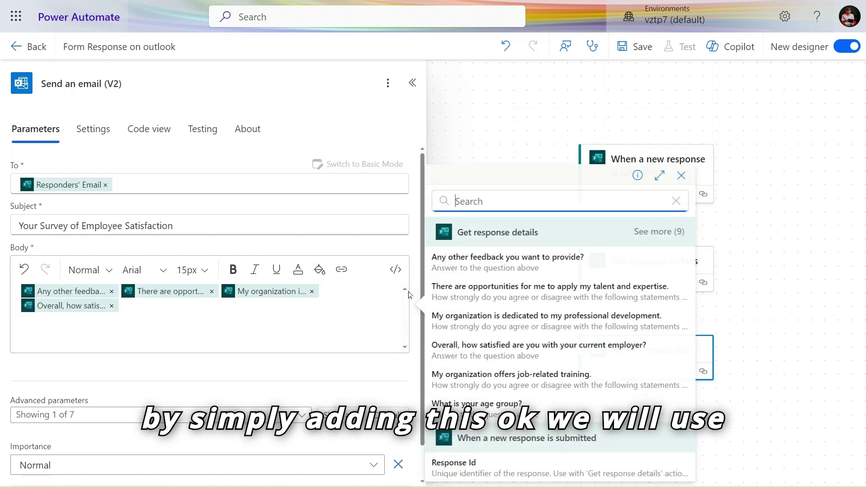
left_click(514, 362)
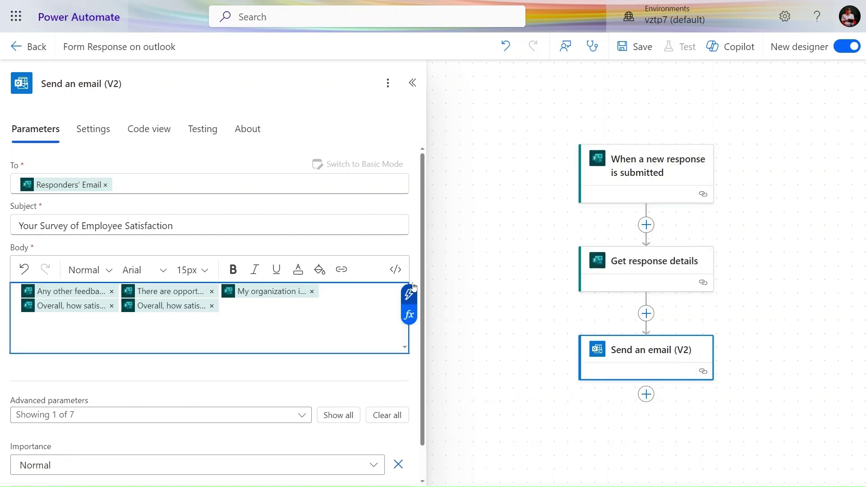
left_click(406, 301)
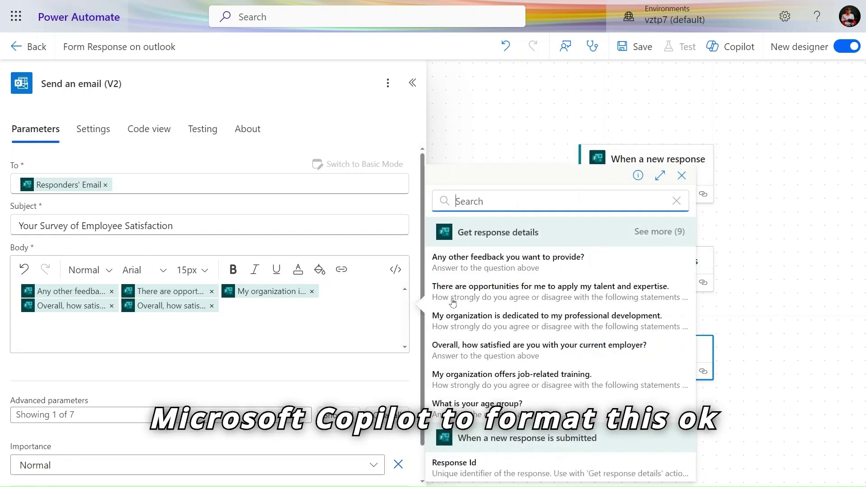
left_click(508, 376)
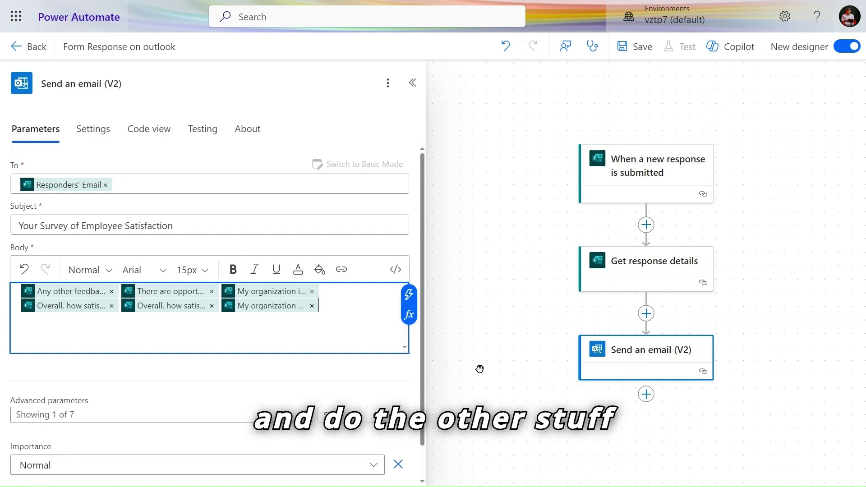
left_click(409, 295)
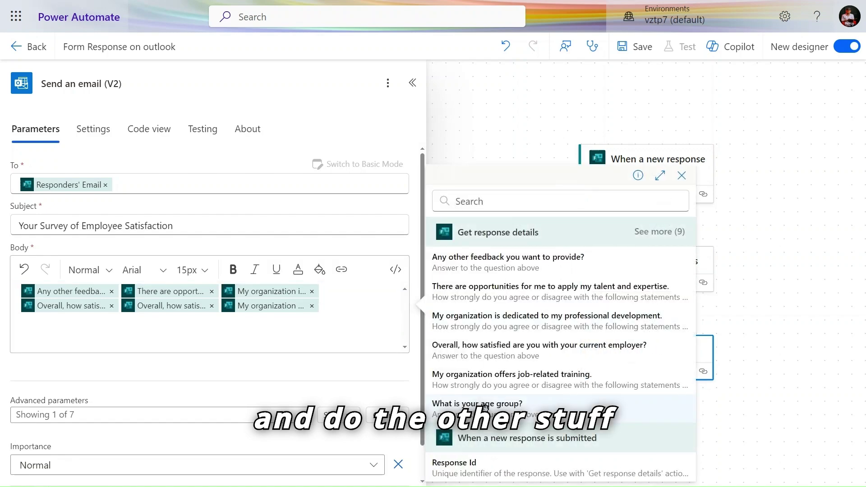
left_click(485, 406)
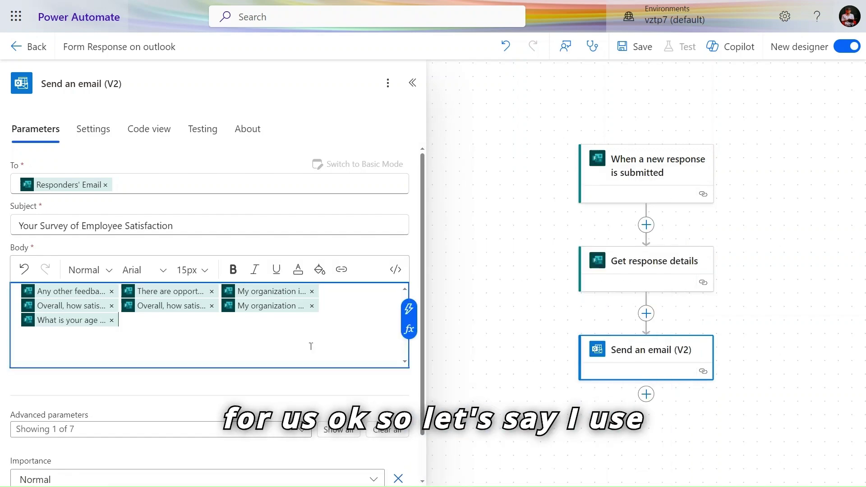
Select all the inserted answer fields in the body and cut them to the clipboard
key("ctrl+a")
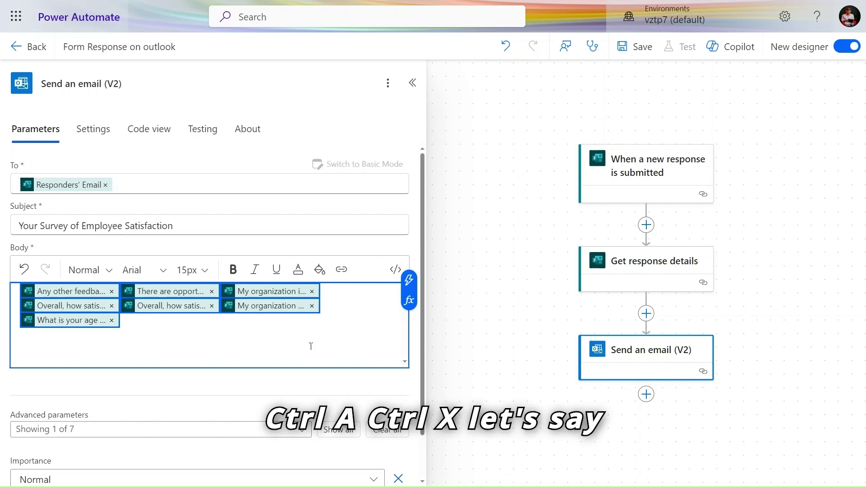
key("ctrl+x")
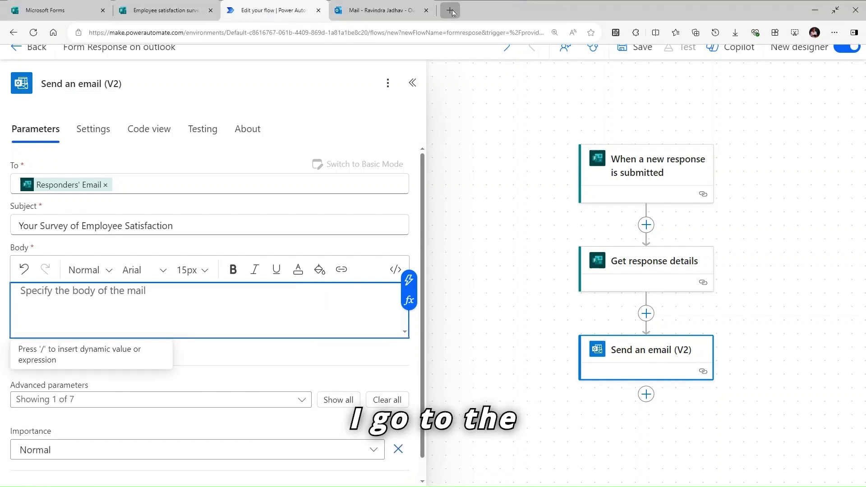
Finish Copilot's first-run setup with the name Ravi and reach the chat home page
left_click(450, 9)
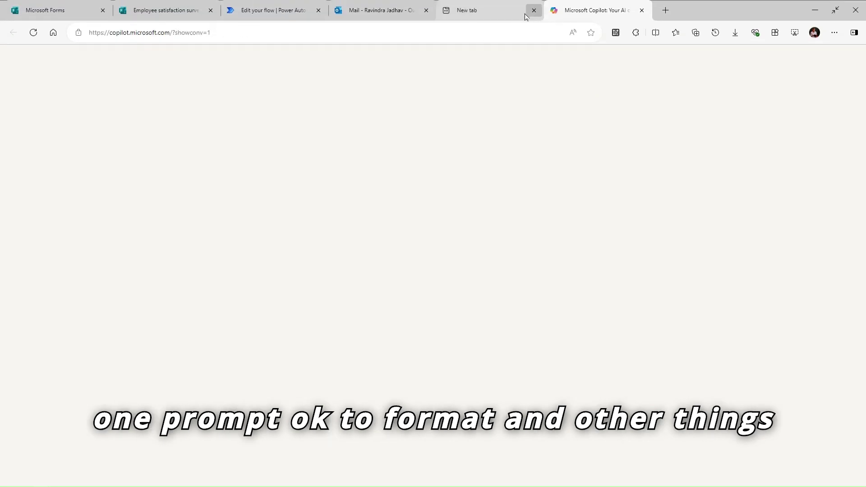
left_click(534, 11)
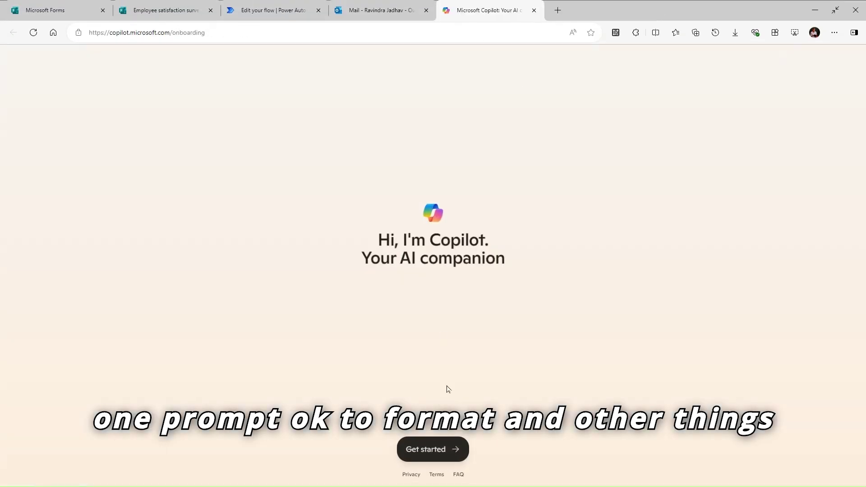
left_click(446, 454)
type("ravi")
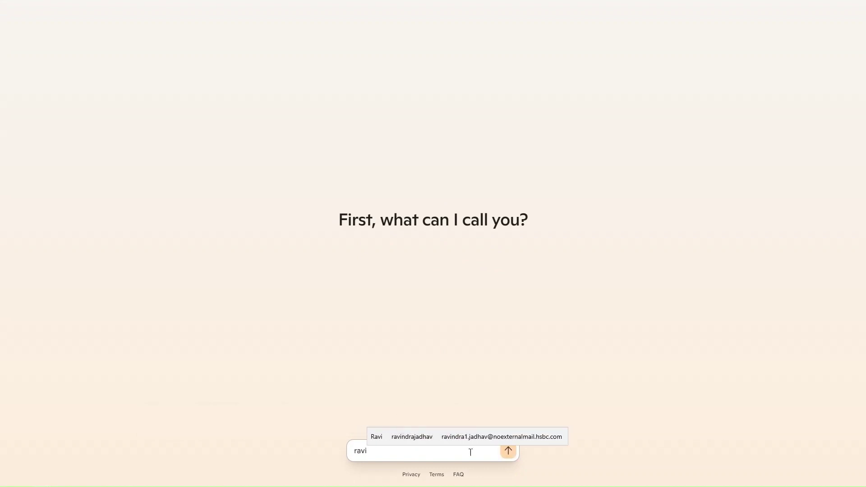
left_click(508, 451)
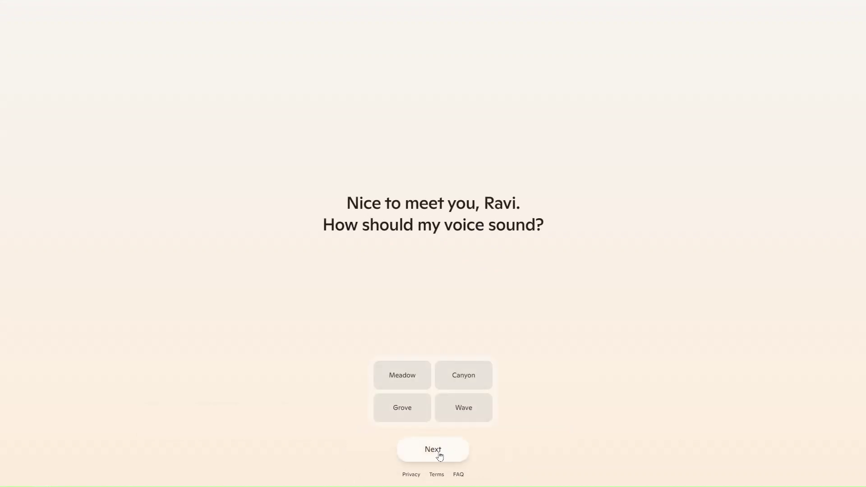
left_click(439, 456)
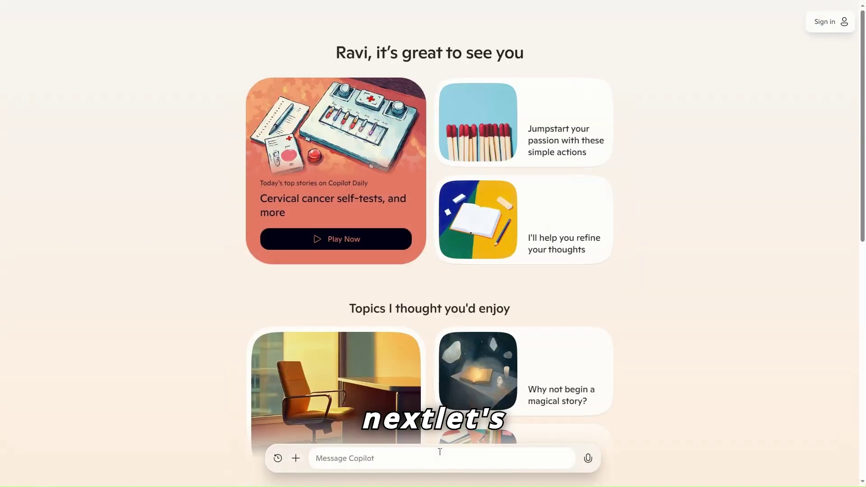
type("Kindly help me to ")
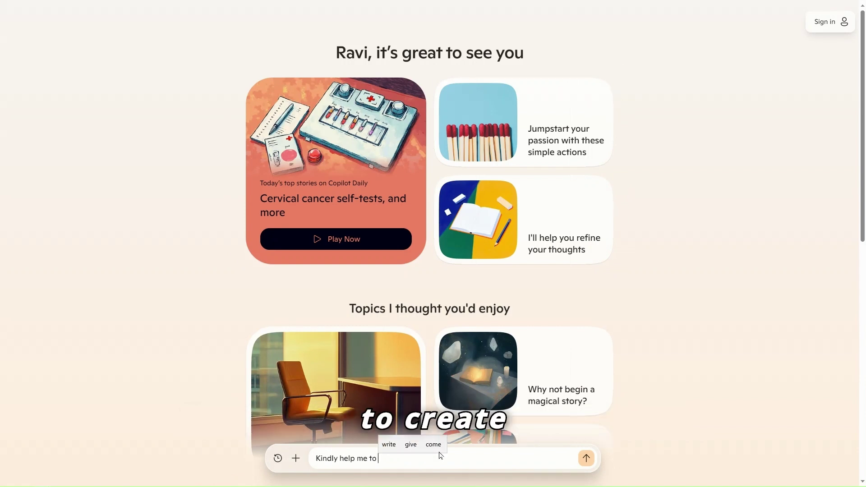
type("create g")
Send Copilot 'Kindly help me to create html table form dynamic contents in power automate :' with the pasted expressions
key("BackSpace")
type("html table form ")
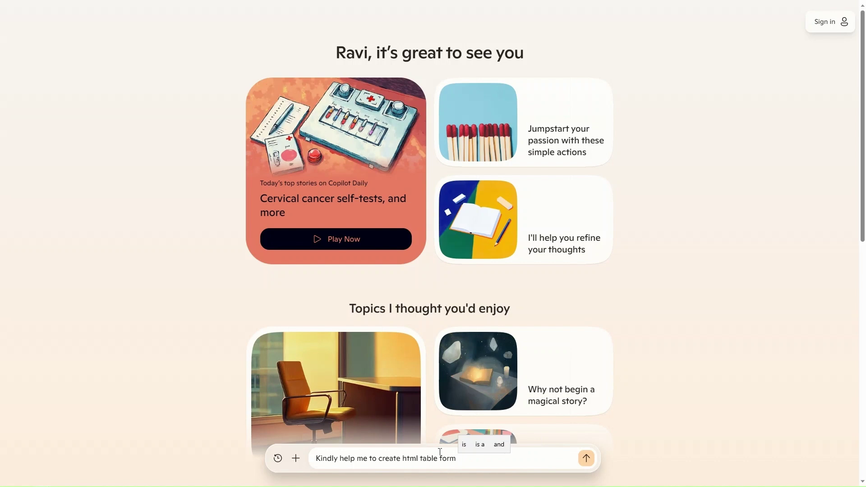
type("dyn")
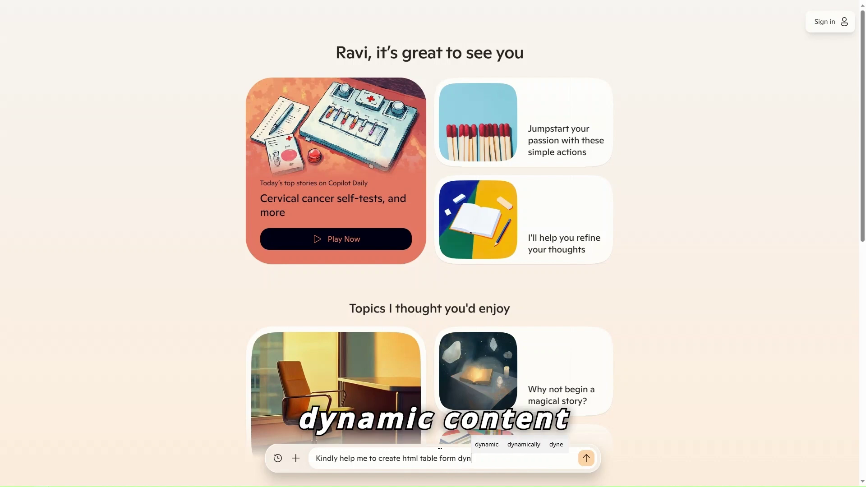
left_click(489, 446)
type("contents in power automate")
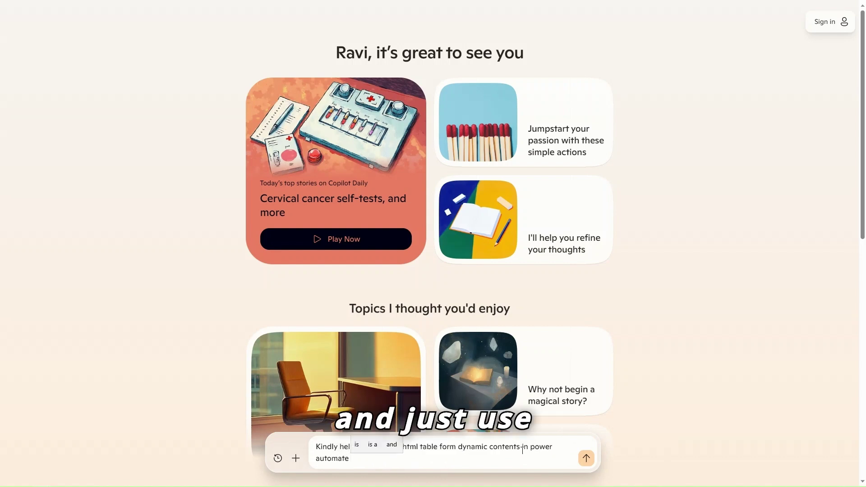
type(" :")
key("ctrl+v")
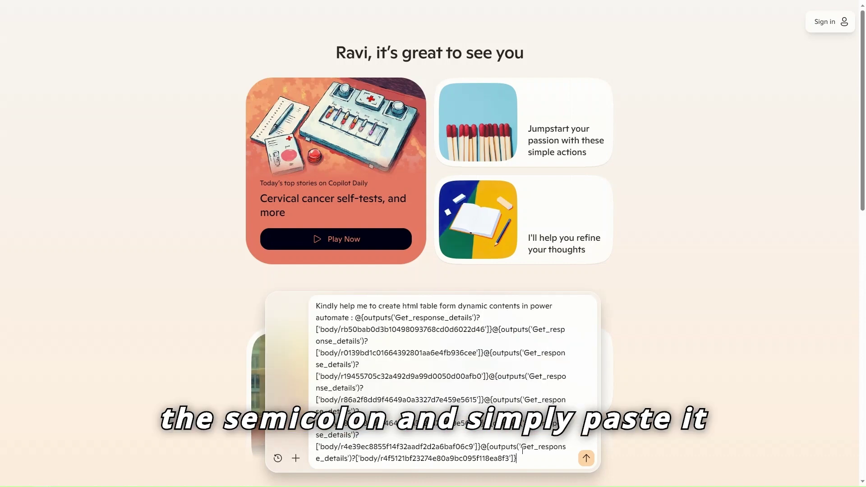
key("Return")
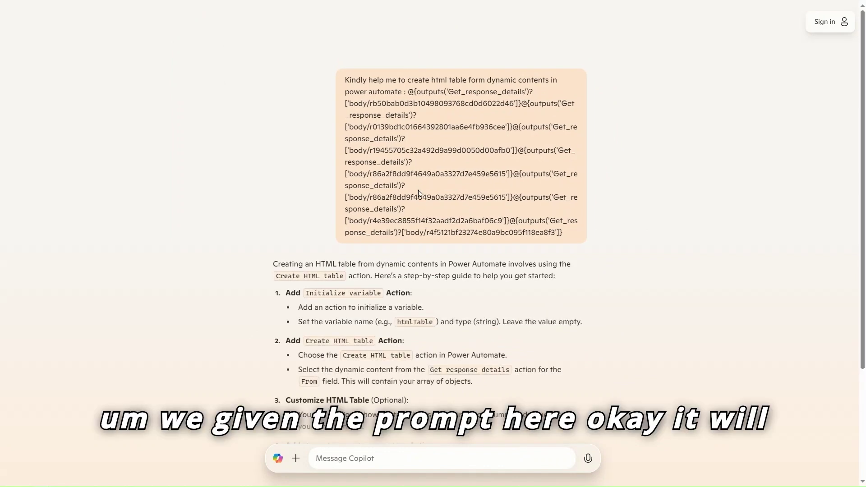
scroll(474, 257, "down", 5)
scroll(419, 189, "down", 1)
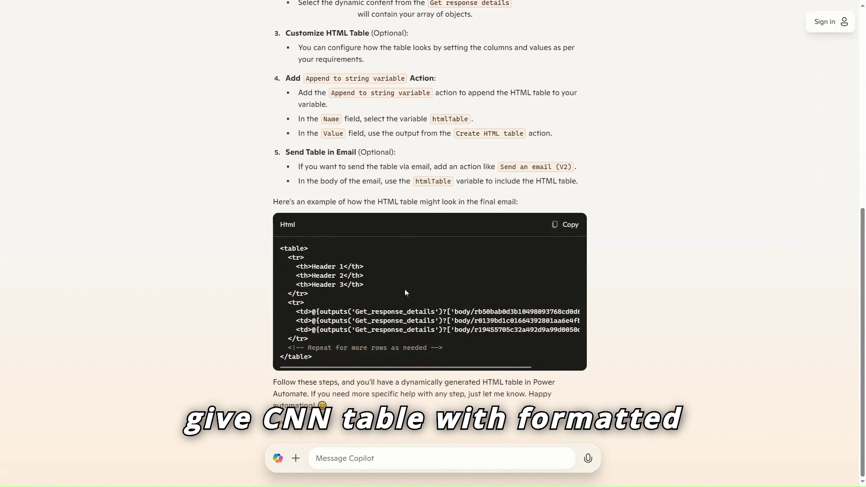
scroll(404, 293, "right", 2)
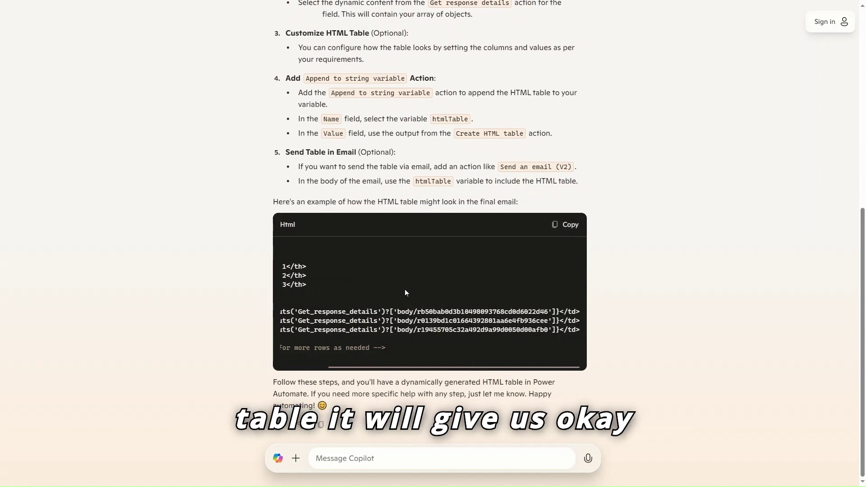
scroll(405, 292, "left", 2)
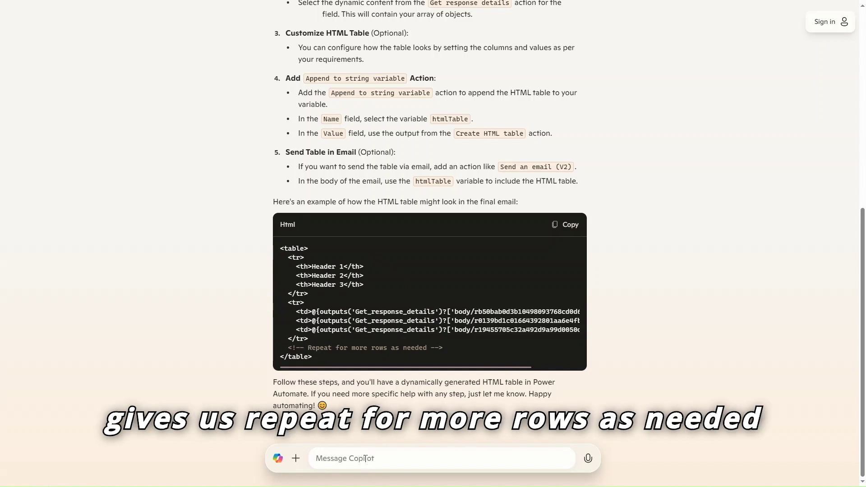
type("please give me")
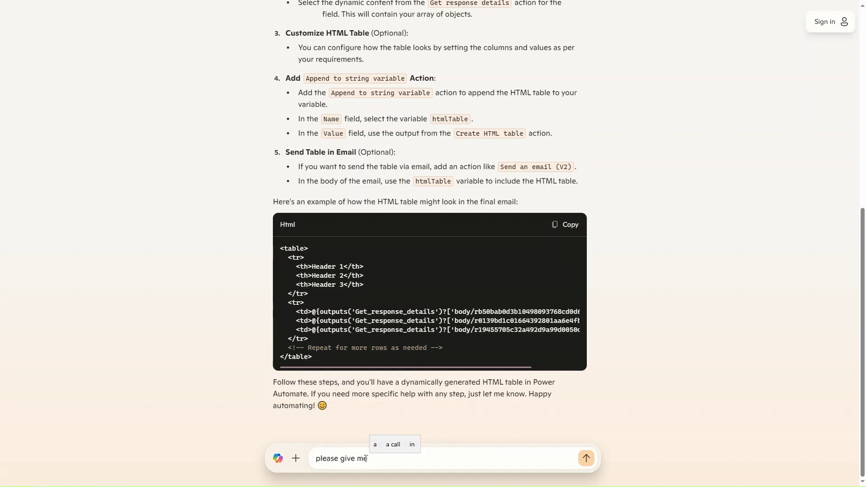
type(" f=co")
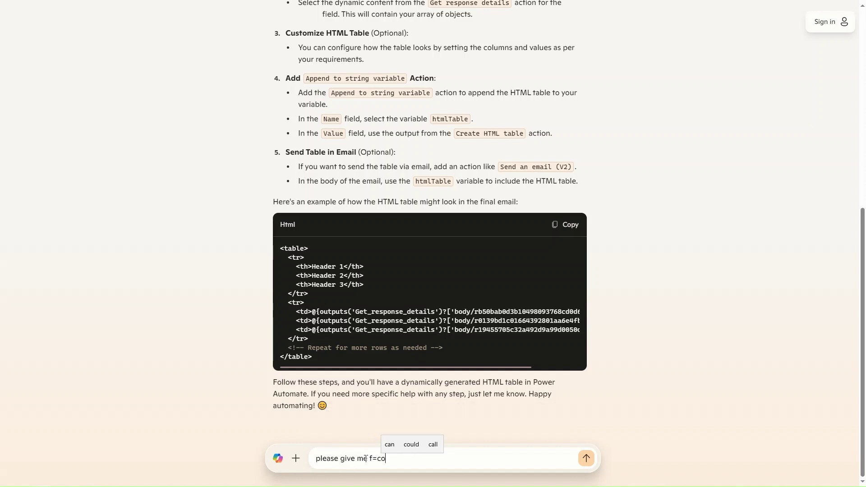
Ask Copilot 'please give me complete table' and reload the chat after the page error
key("BackSpace")
key("BackSpace")
key("BackSpace")
key("BackSpace")
type("complete table")
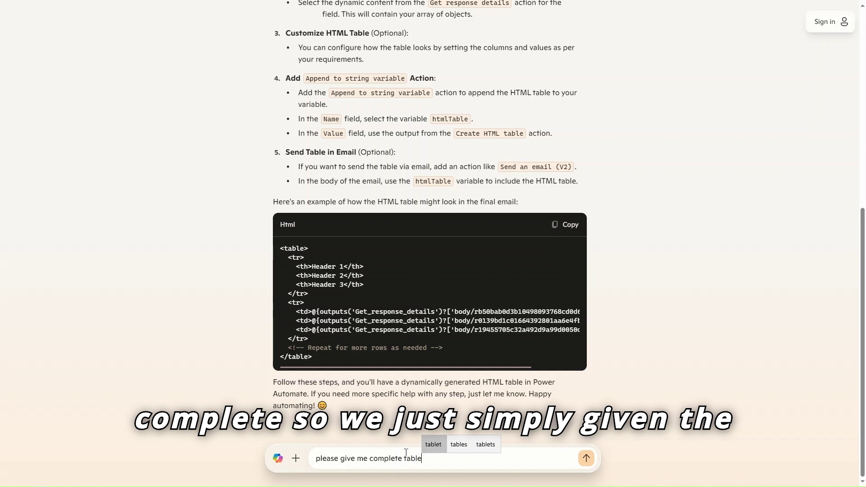
key("Return")
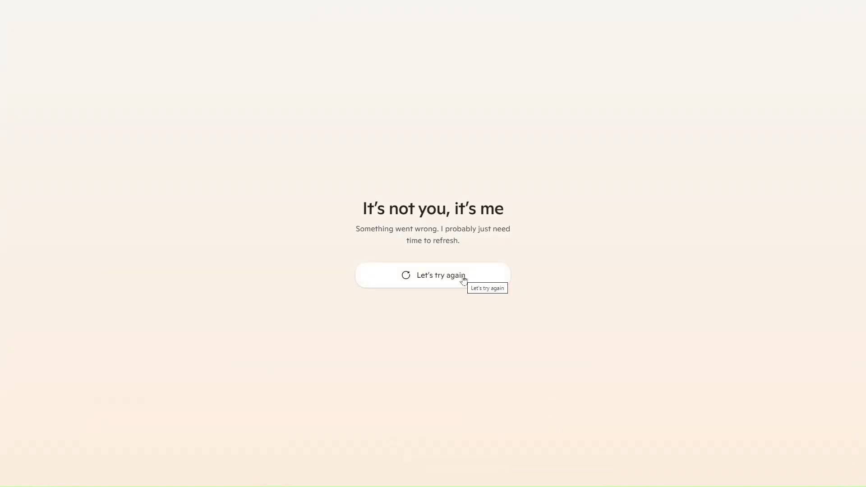
left_click(464, 281)
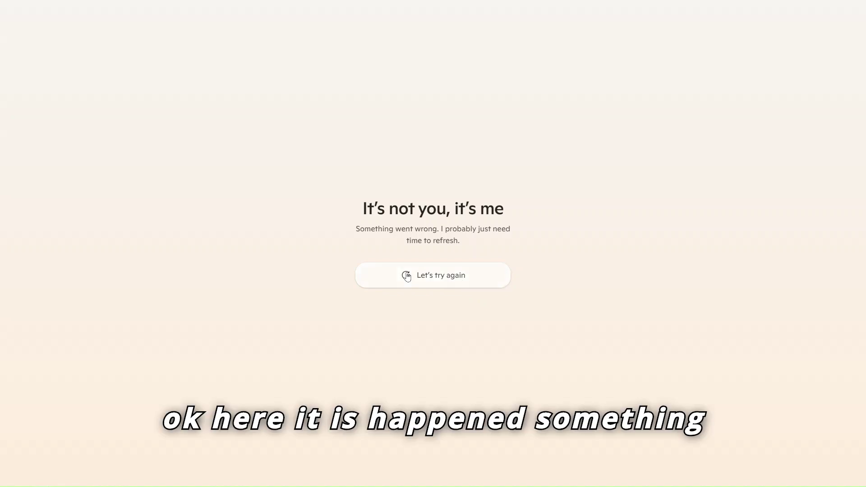
mouse_move(33, 4)
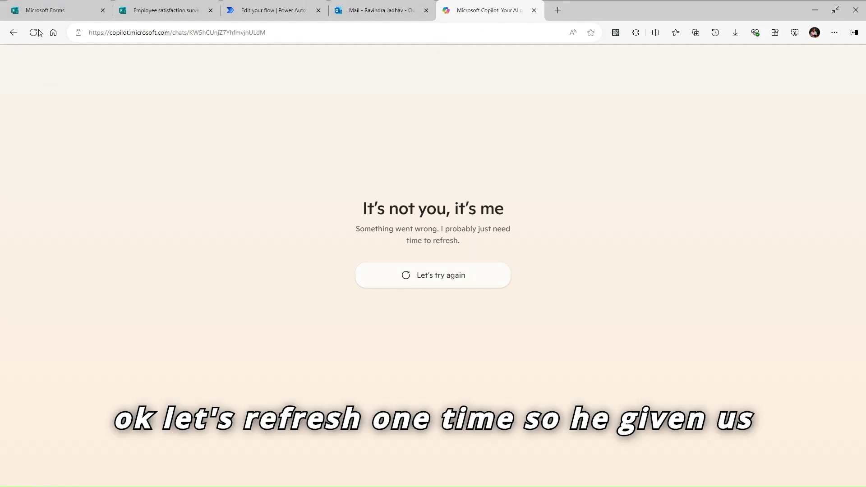
left_click(33, 35)
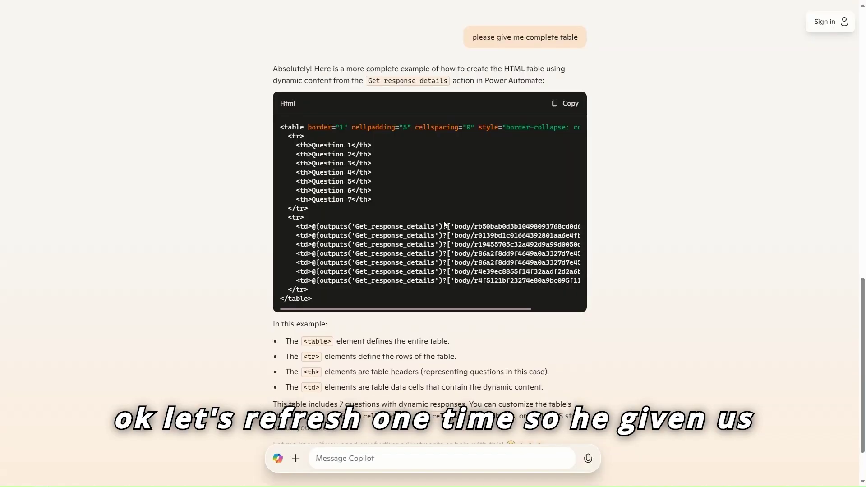
Copy the complete seven-column HTML table code and return to the Power Automate flow
left_click(561, 87)
scroll(493, 187, "right", 2)
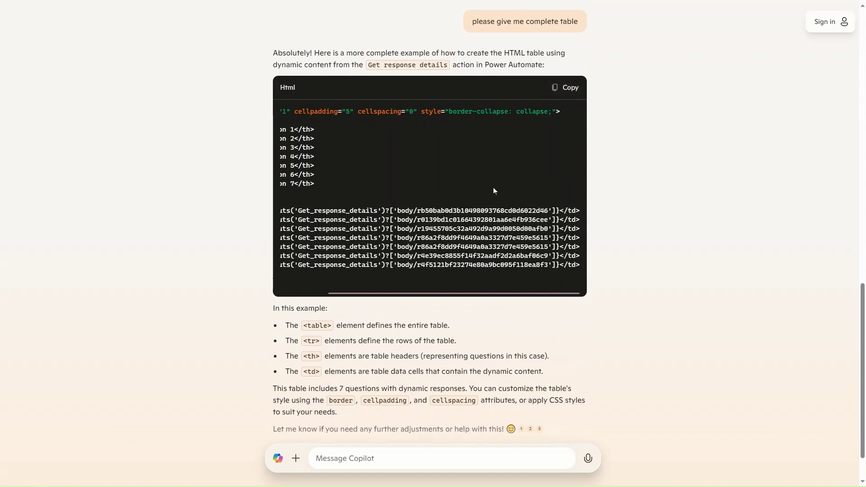
scroll(494, 188, "left", 2)
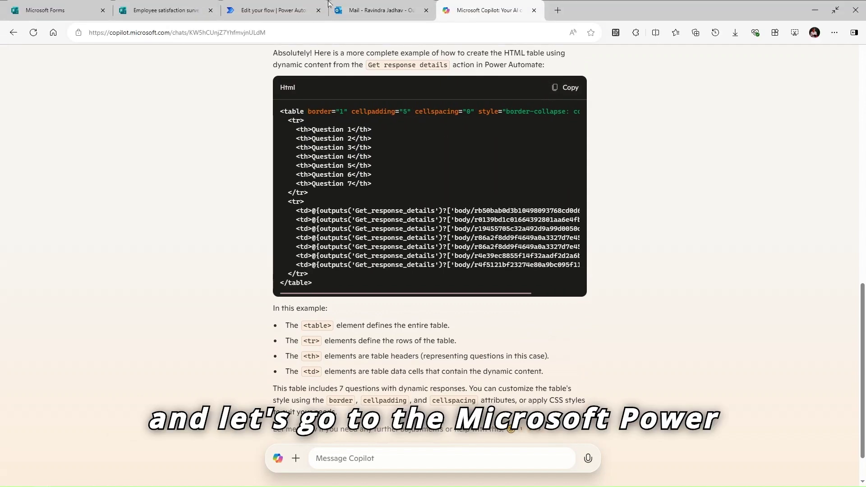
left_click(271, 10)
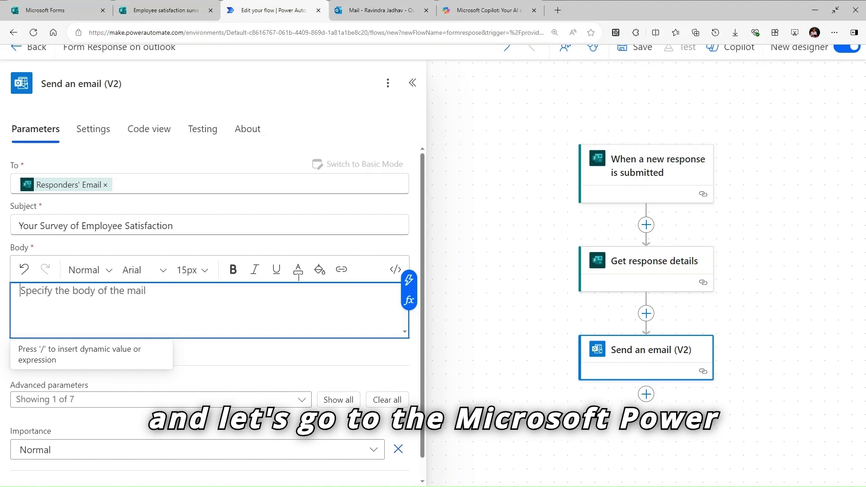
Replace the email body's HTML source with the copied seven-column table code
left_click(395, 269)
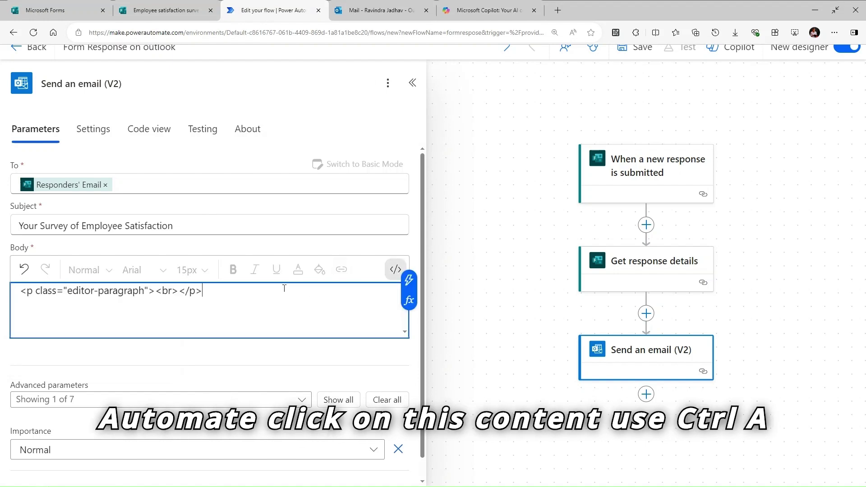
key("ctrl+a")
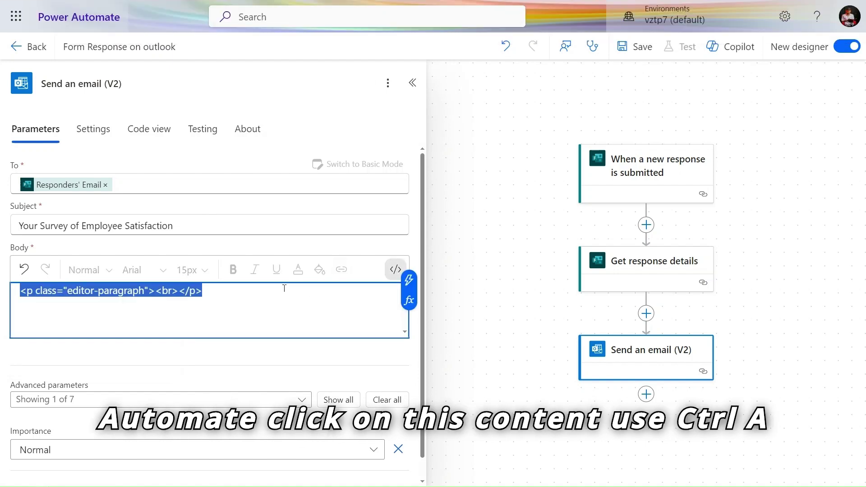
key("ctrl+v")
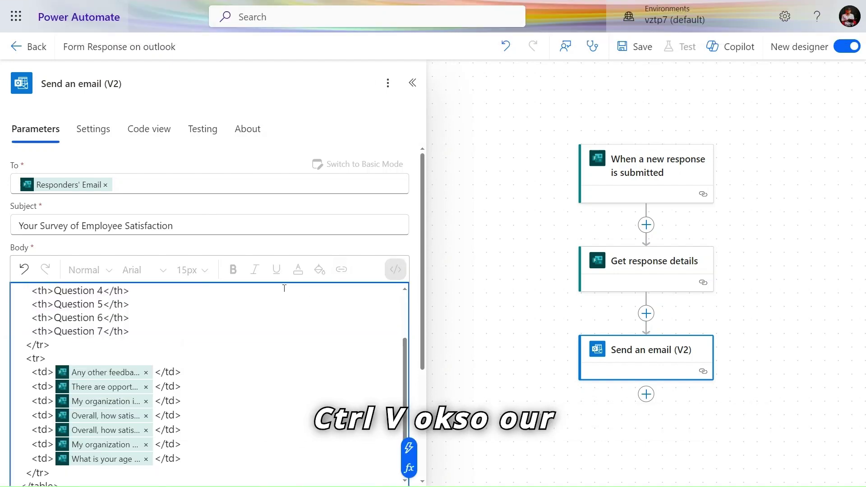
scroll(261, 406, "up", 3)
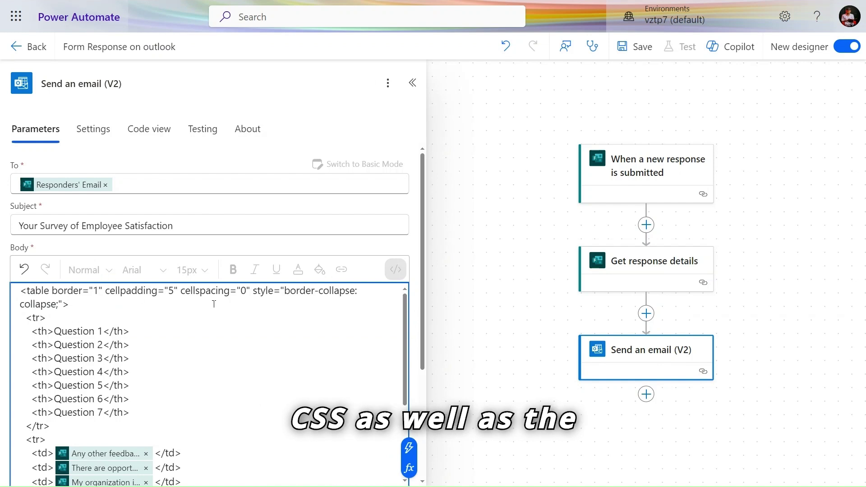
scroll(212, 395, "down", 5)
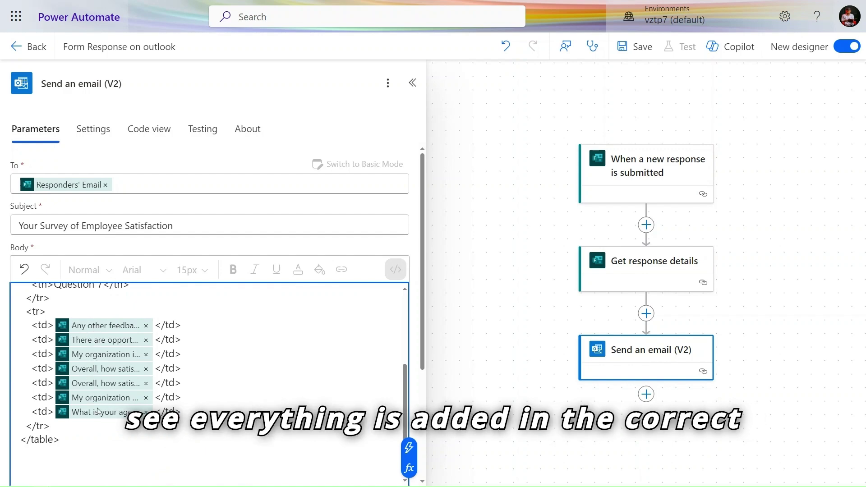
scroll(218, 386, "down", 2)
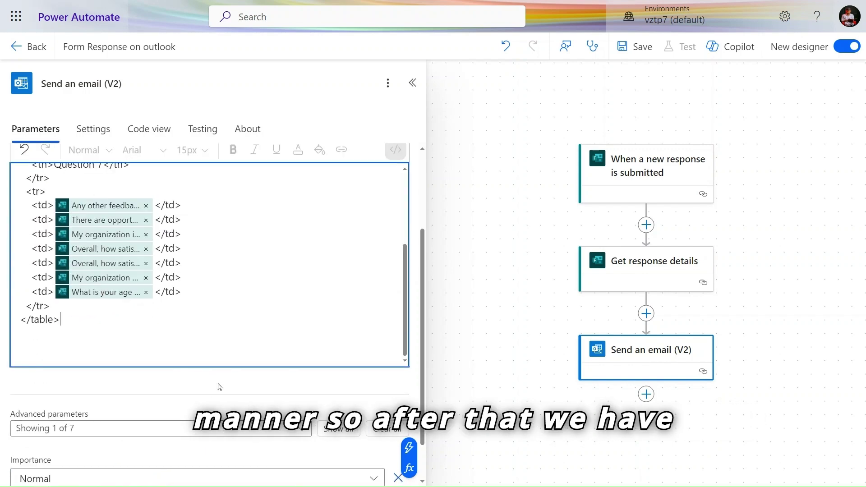
scroll(219, 386, "up", 2)
scroll(219, 382, "down", 3)
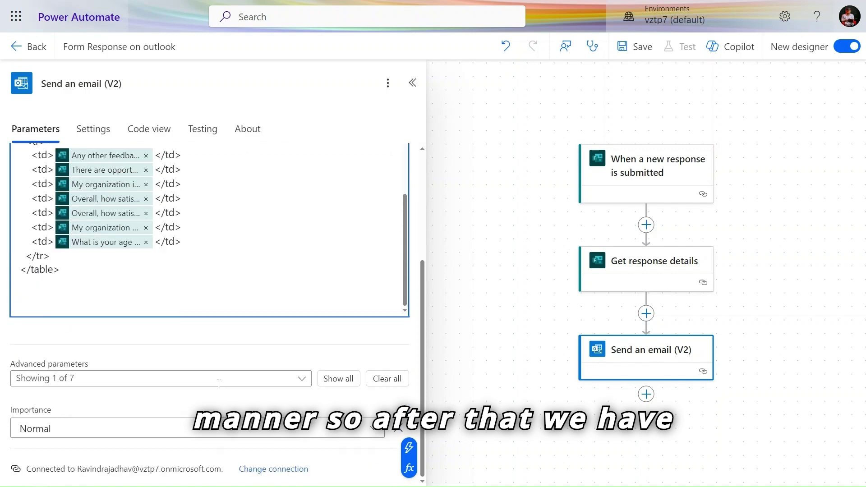
Show all advanced email parameters: From, CC, BCC, Attachments, Sensitivity and Reply To
left_click(351, 379)
scroll(348, 376, "down", 3)
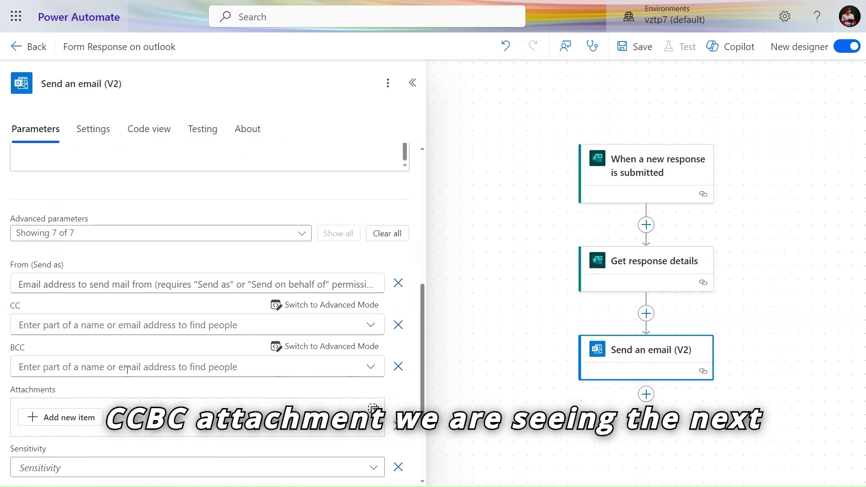
scroll(112, 372, "down", 1)
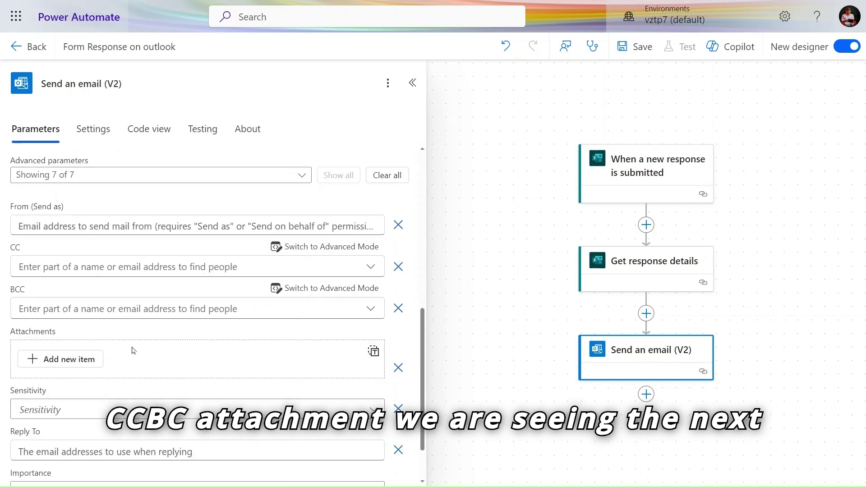
scroll(93, 406, "down", 1)
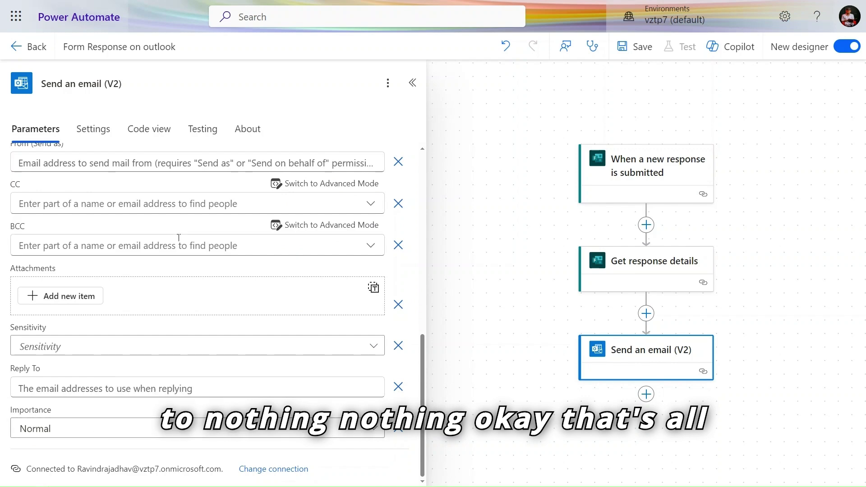
scroll(179, 239, "up", 1)
scroll(179, 238, "up", 5)
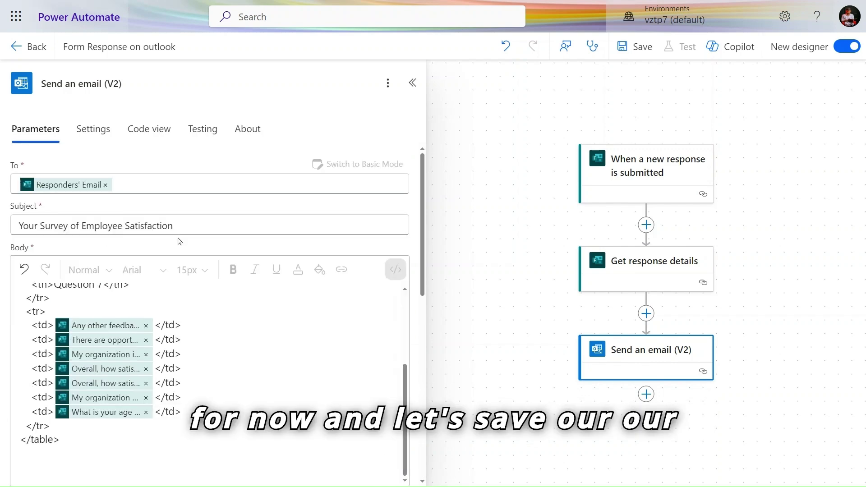
Save the flow until it reports ready to go, then start a line after </table> in the body
left_click(635, 48)
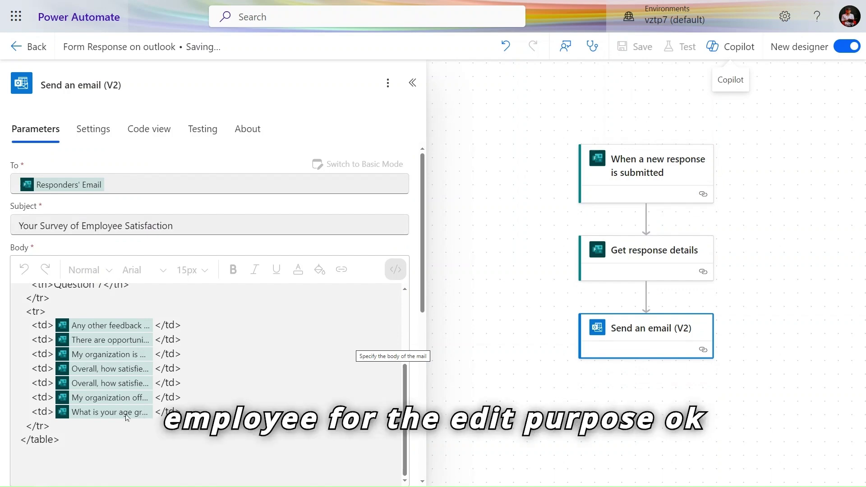
scroll(118, 415, "down", 2)
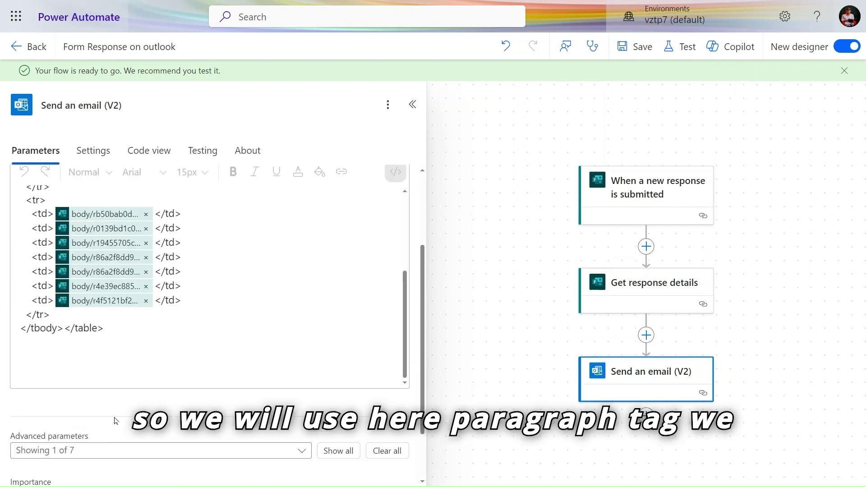
left_click(53, 340)
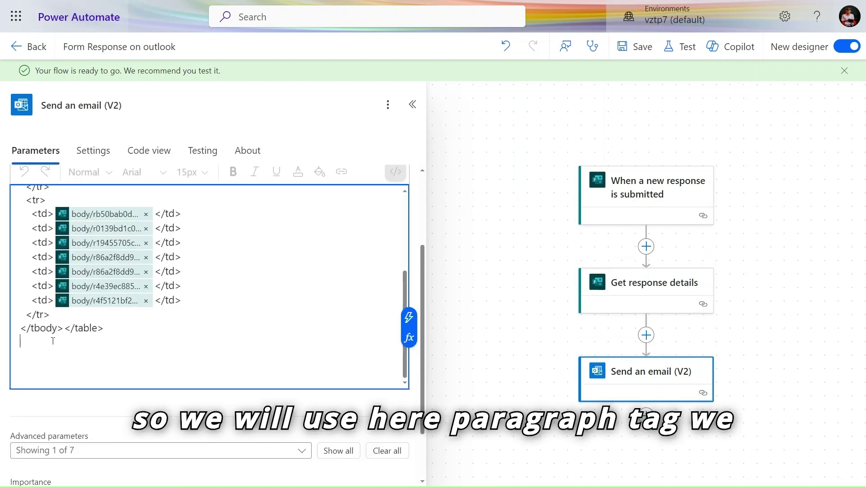
Ask Copilot to add the forms.office.com survey link at the bottom of the table
left_click(541, 10)
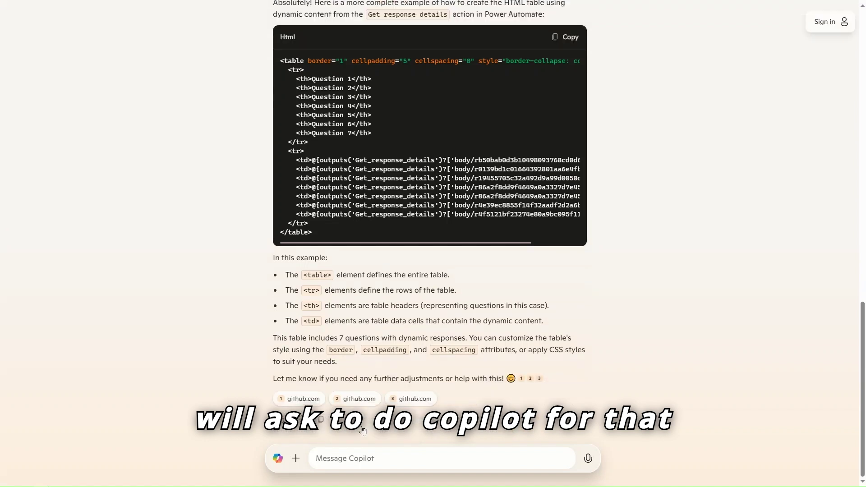
left_click(352, 457)
type("add")
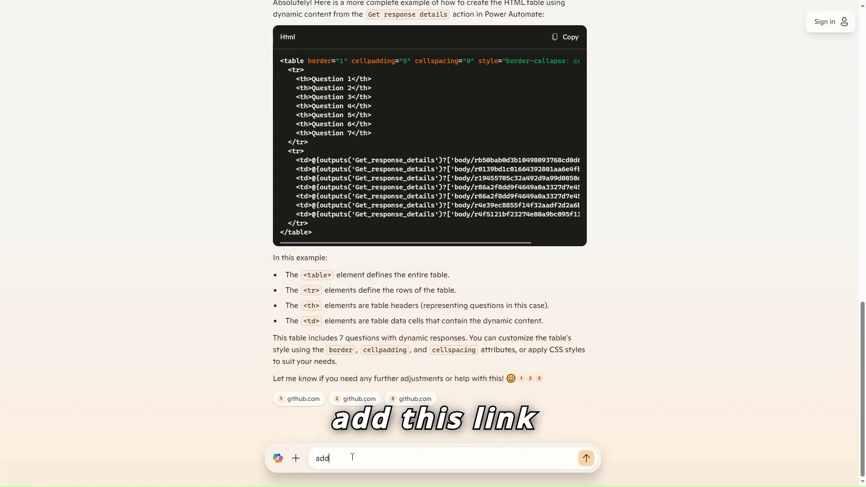
type(" this lin")
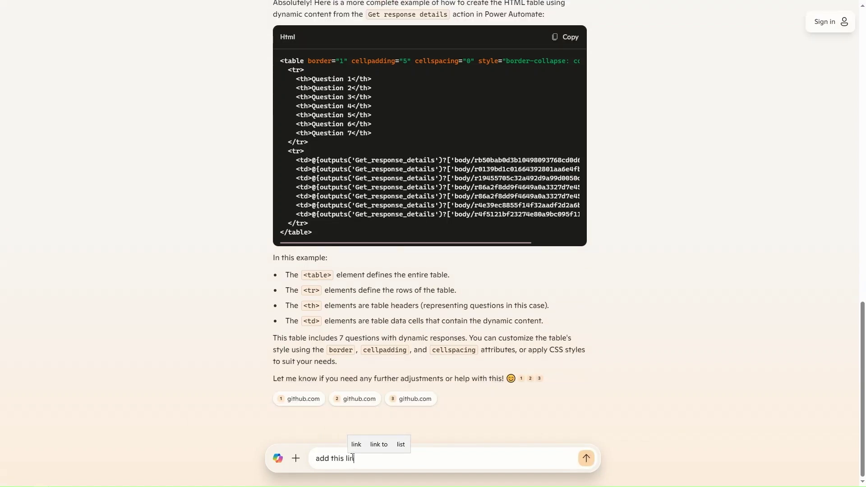
type("k at bottom")
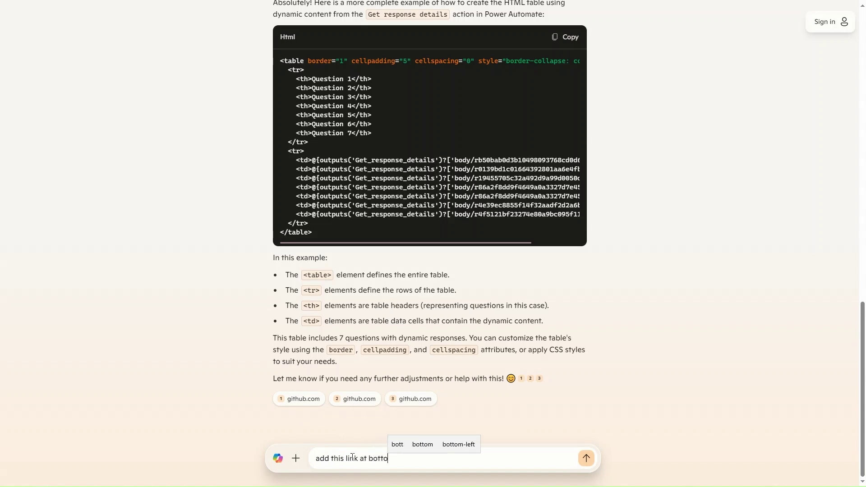
key("super+v")
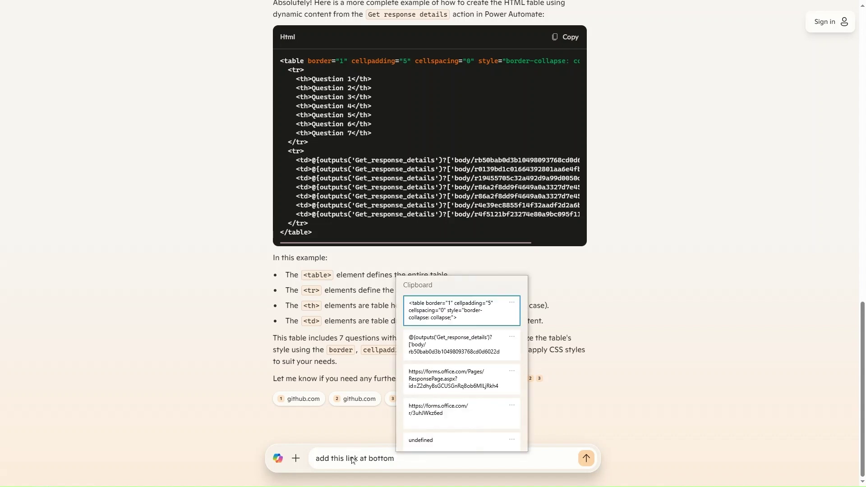
left_click(453, 420)
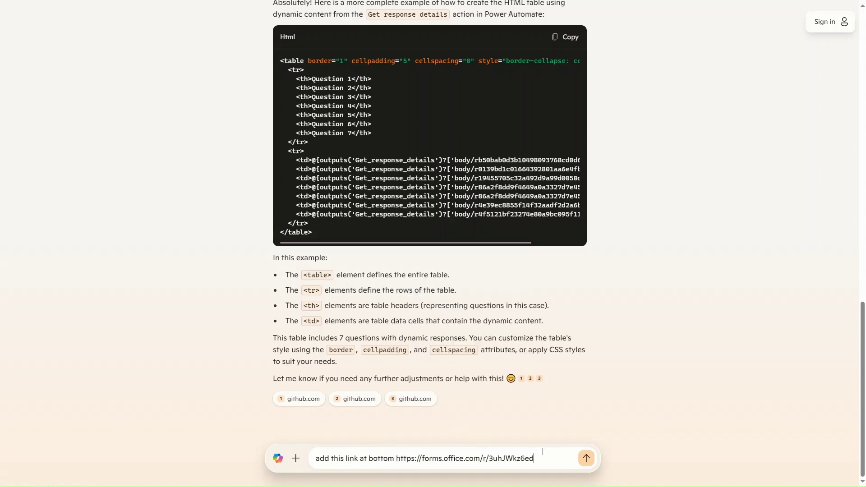
key("Return")
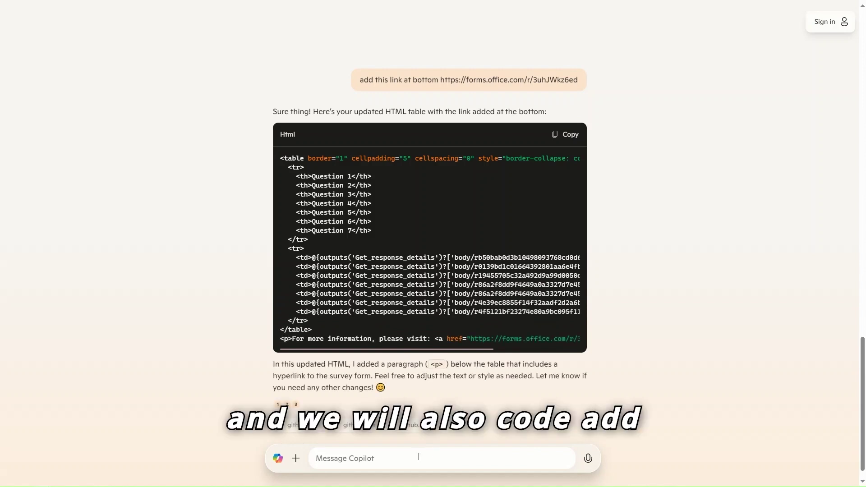
type("add ")
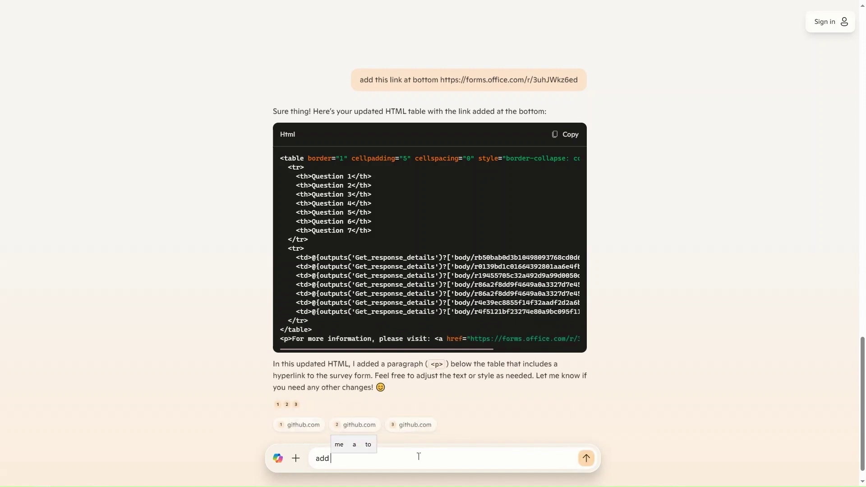
type("css s")
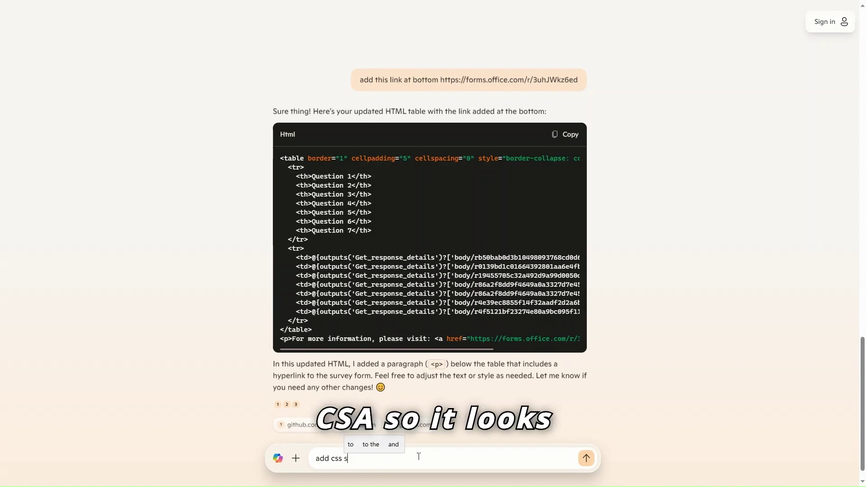
type("o it loo")
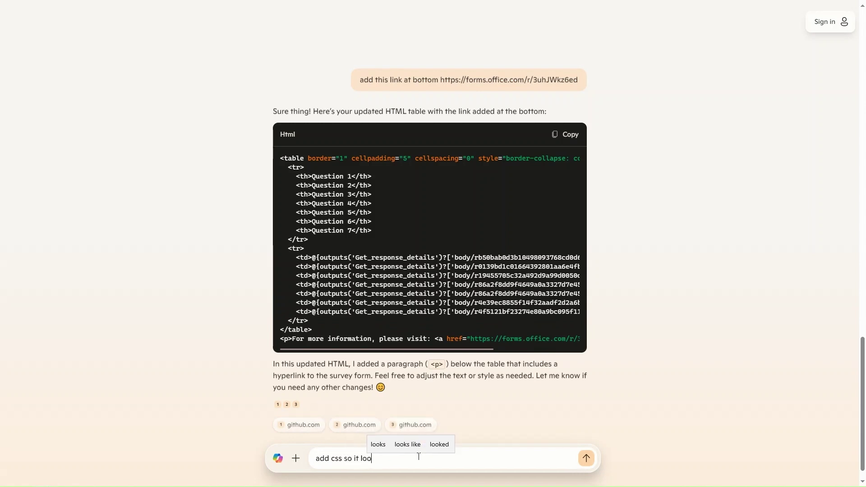
type("ks prety")
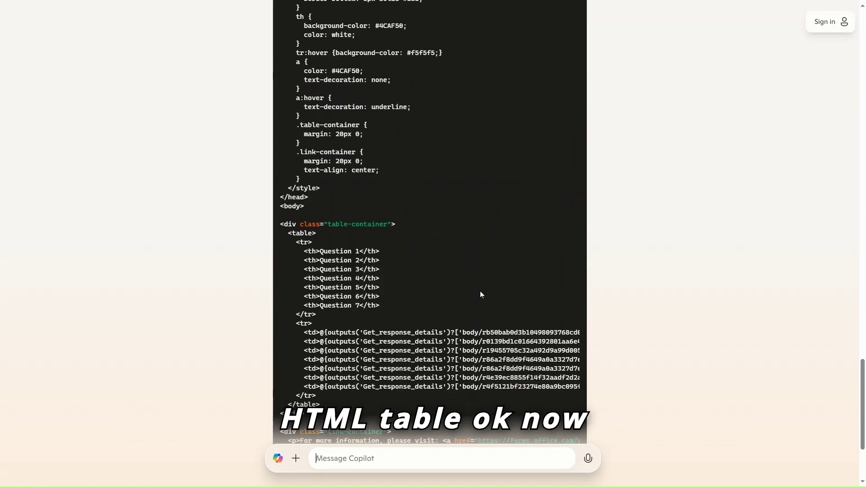
scroll(480, 290, "up", 3)
scroll(479, 291, "up", 5)
scroll(479, 290, "up", 1)
Copy Copilot's CSS-styled HTML table code answering 'add css so it looks pretty'
left_click(567, 376)
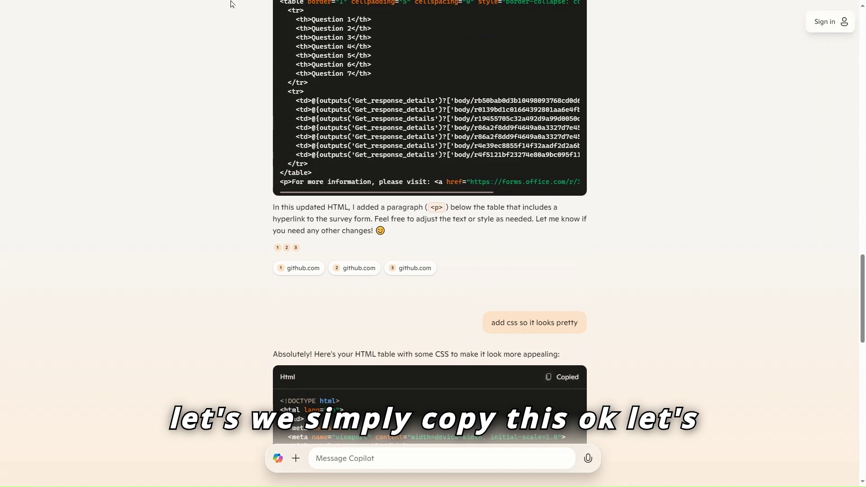
After checking Outlook, replace the flow's email body with the styled HTML code
left_click(368, 6)
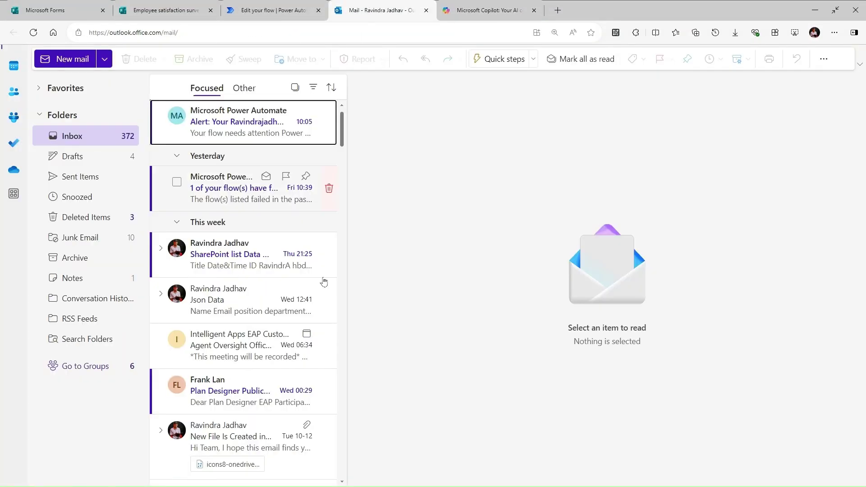
left_click(284, 9)
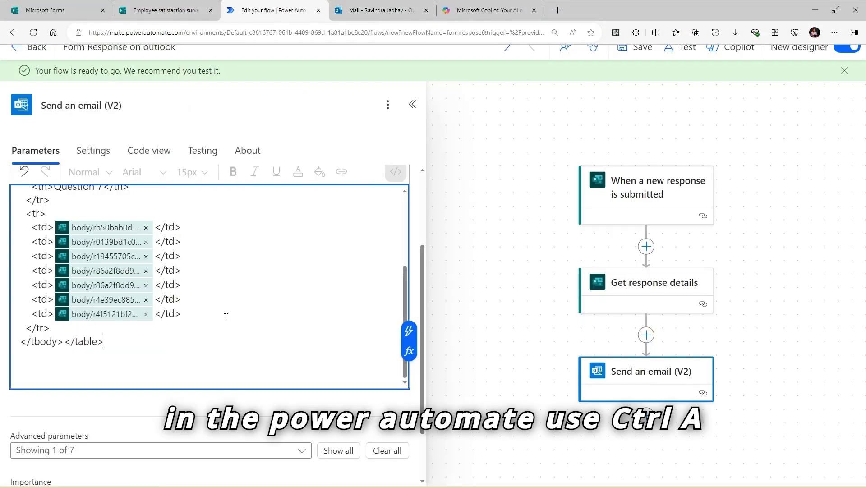
key("ctrl+a")
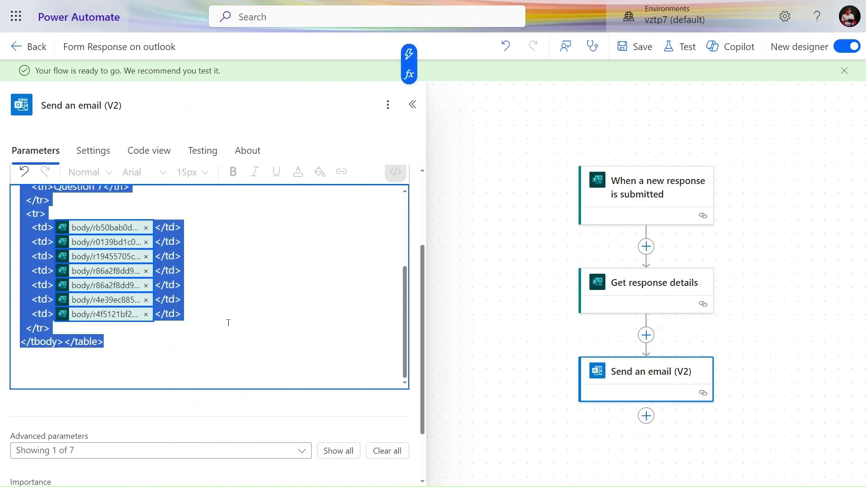
key("ctrl+v")
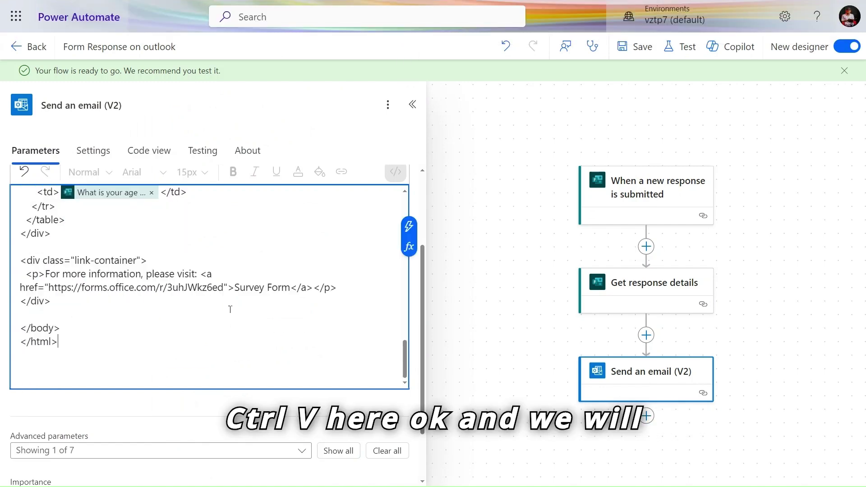
scroll(230, 311, "up", 10)
Delete the <!DOCTYPE html> line from the body and save the flow again
triple_click(127, 193)
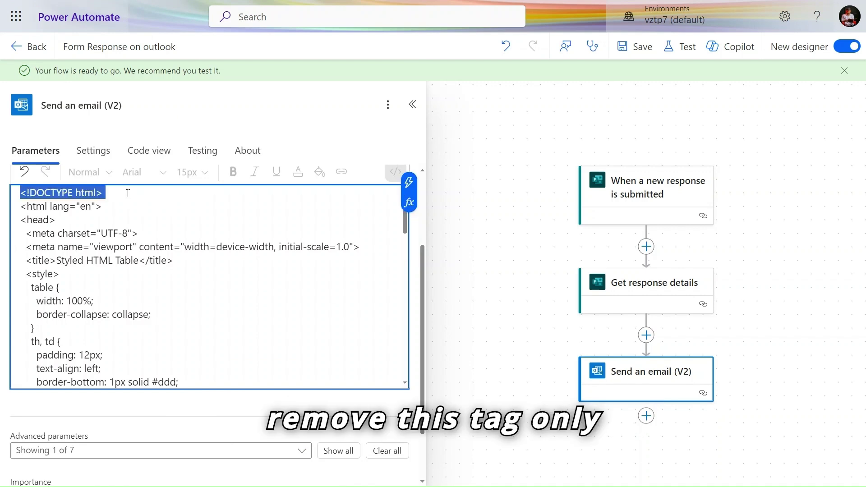
key("BackSpace")
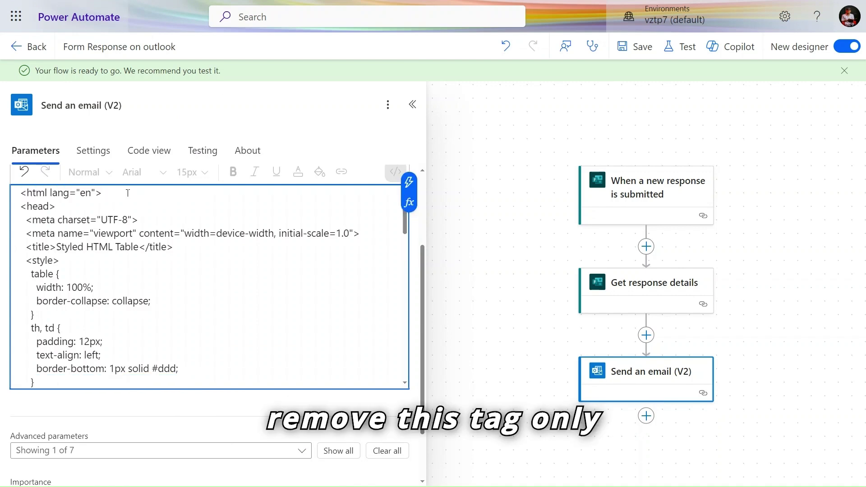
left_click(647, 47)
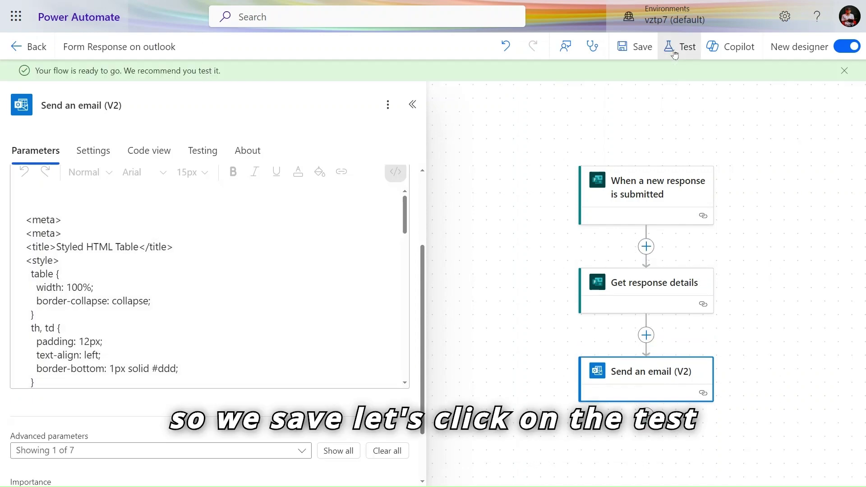
Start a manual test run that waits for a new form response to be submitted
left_click(680, 47)
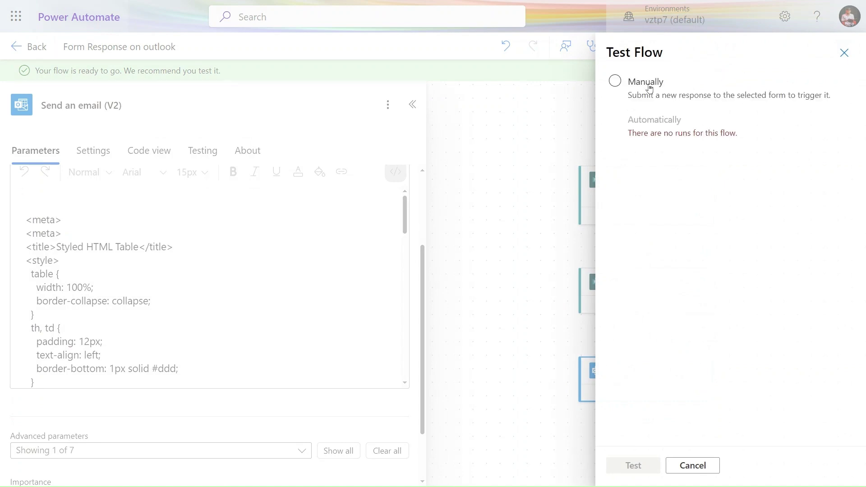
left_click(648, 87)
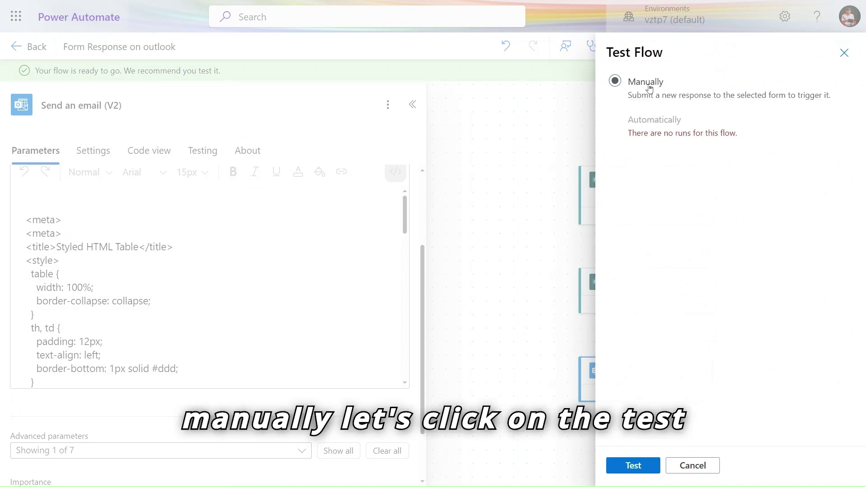
left_click(630, 466)
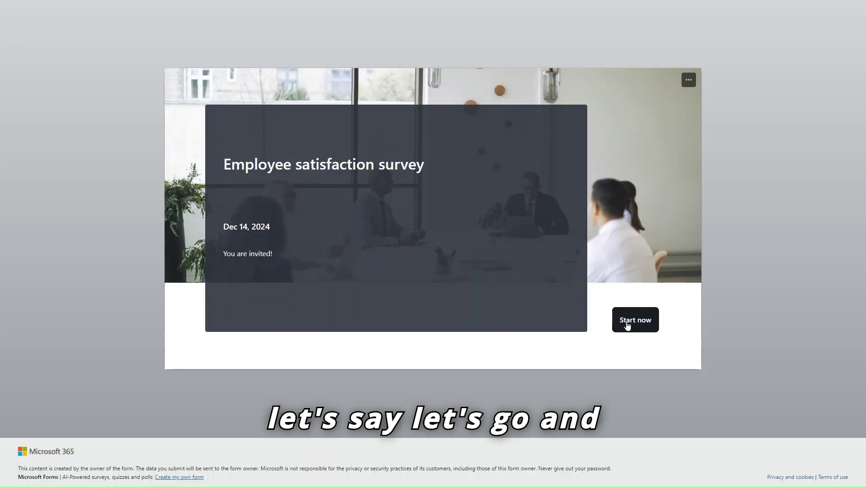
Begin the survey, answering Under 30 for age and Somewhat dissatisfied for question 2
left_click(628, 324)
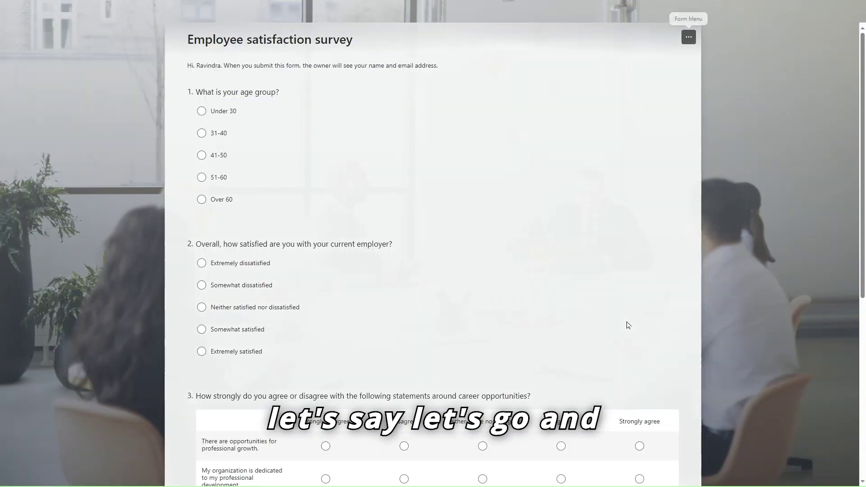
left_click(218, 112)
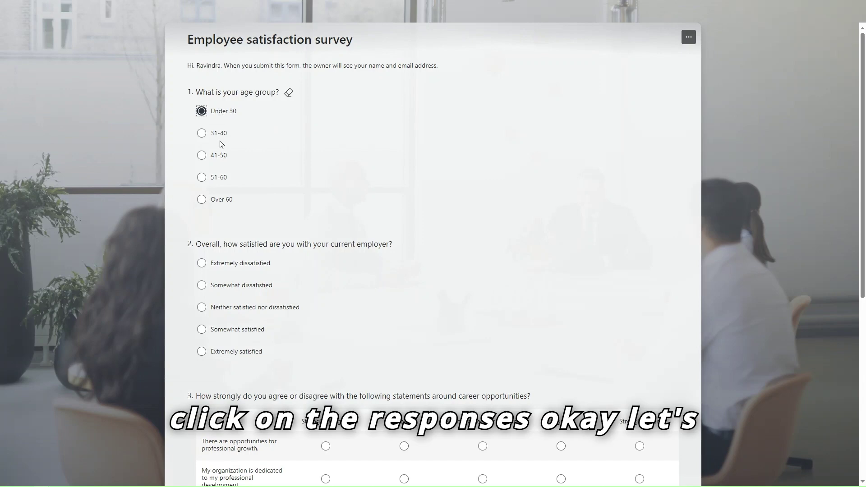
left_click(255, 291)
scroll(254, 291, "down", 3)
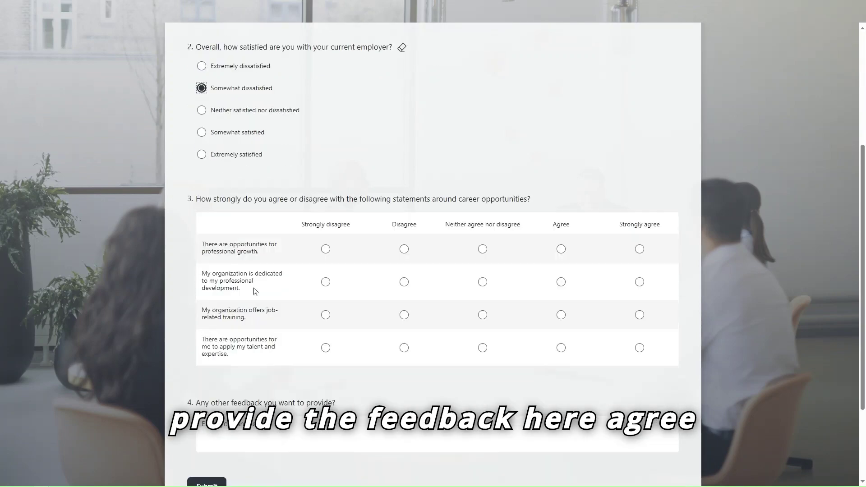
Mark Disagree for the first statement and Strongly disagree for the others, then submit the response
left_click(325, 279)
left_click(403, 246)
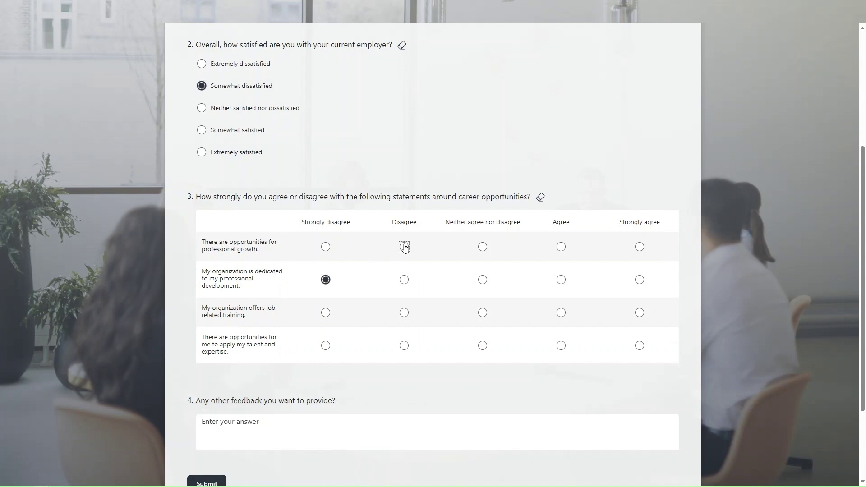
left_click(325, 346)
left_click(325, 312)
scroll(327, 314, "down", 2)
type("ok")
left_click(211, 371)
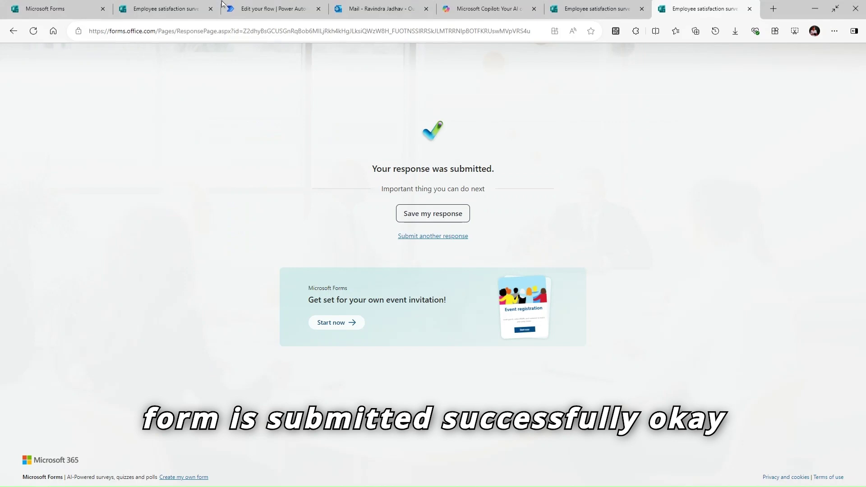
View the 'Your Survey of Employee Satisfaction' email in Outlook with the folder pane hidden
left_click(379, 10)
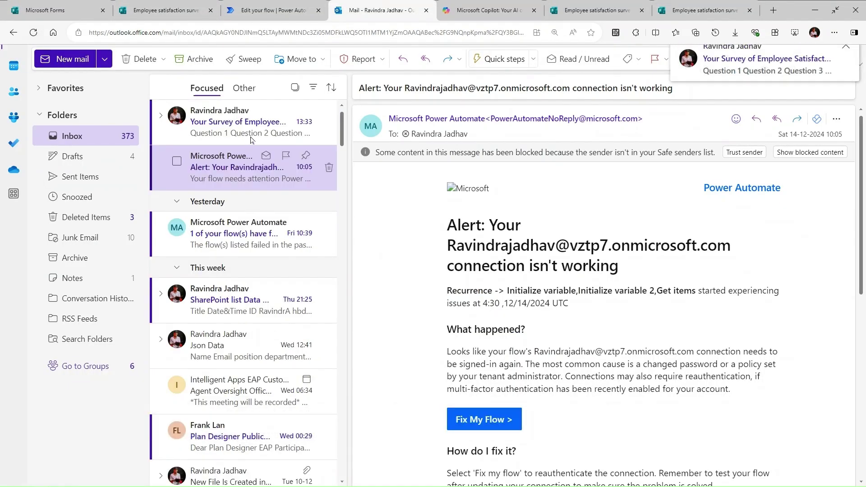
left_click(250, 137)
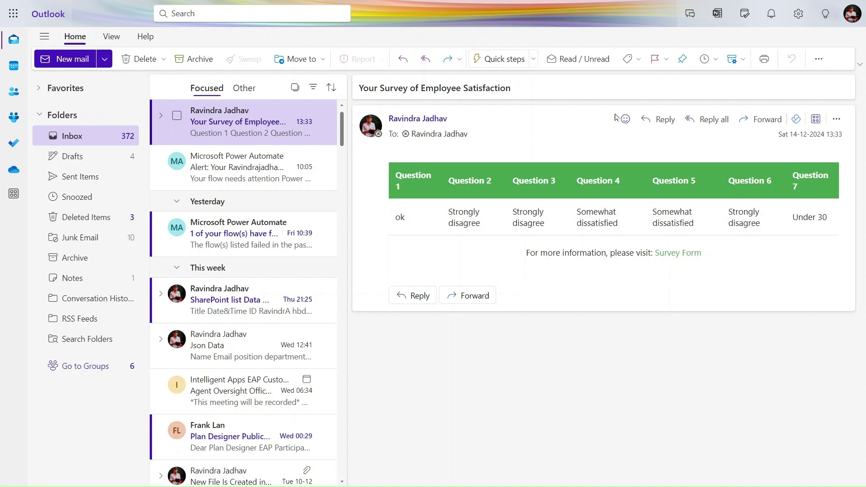
left_click(44, 36)
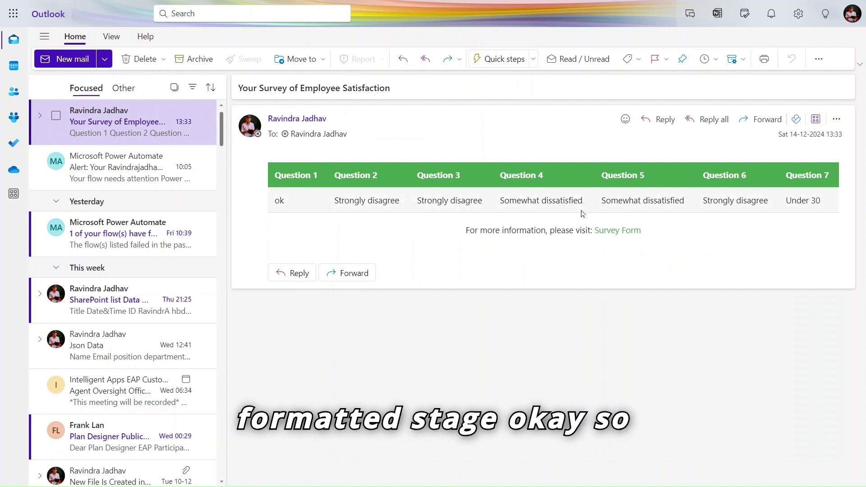